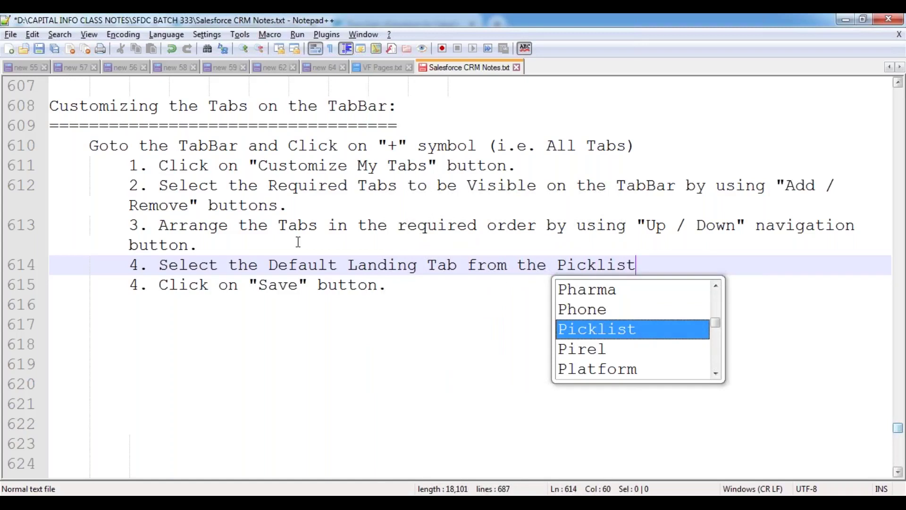
End the Default Landing Tab instruction with a period and renumber the following "Save" instruction as 5.
key(Left)
key(ctrl+Left)
key(Left)
key(Left)
key(Left)
key(Left)
key(Left)
key(Left)
key(Left)
key(Left)
key(Left)
key(Left)
key(Left)
key(Left)
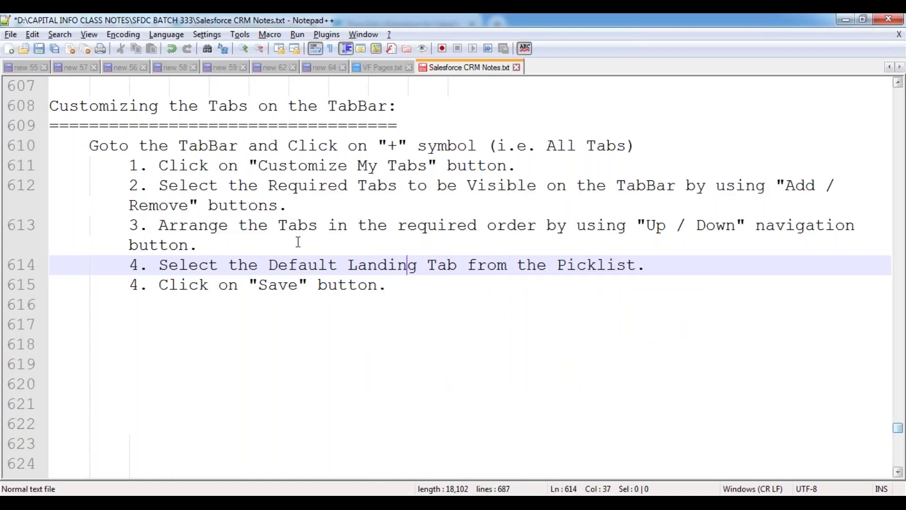
key(ctrl+Left)
key(ctrl+Left)
key(Down)
key(Left)
key(BackSpace)
text(5)
click(472, 341)
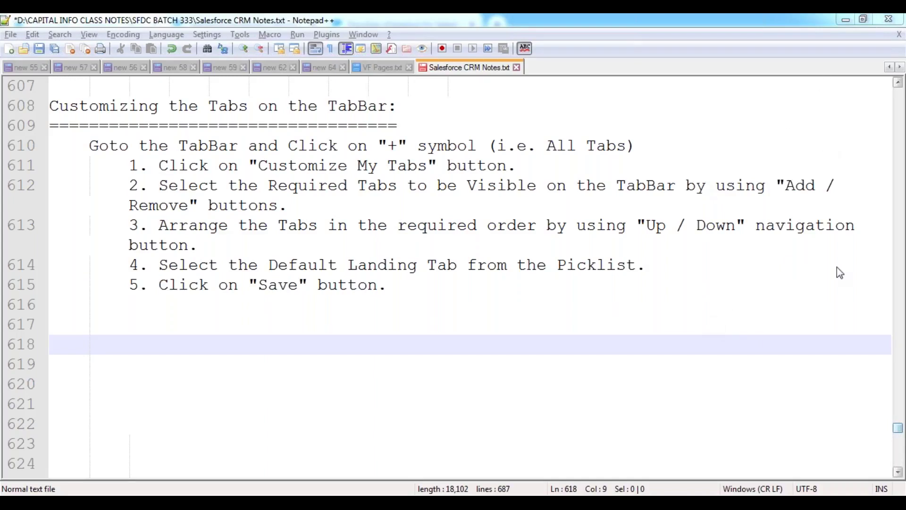
click(410, 290)
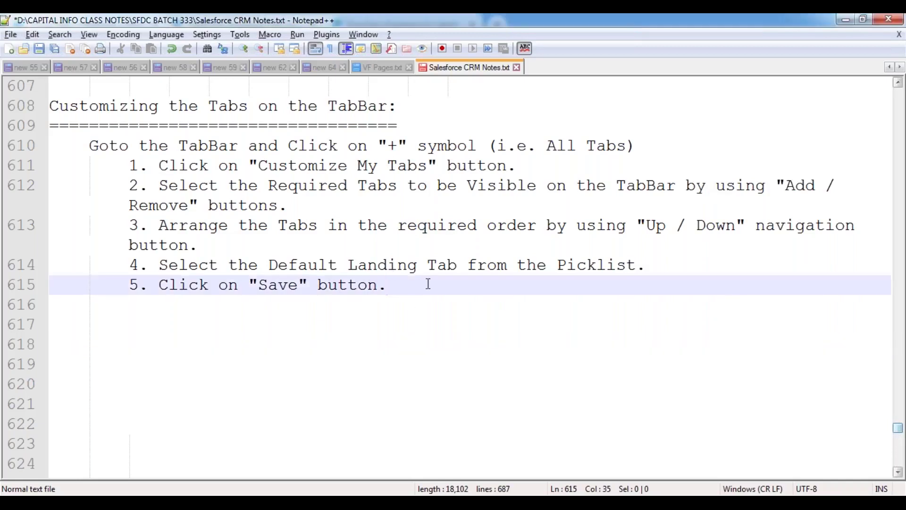
Switch to Salesforce in the browser, open the All Tabs page and look through its list of tabs.
key(alt+Tab)
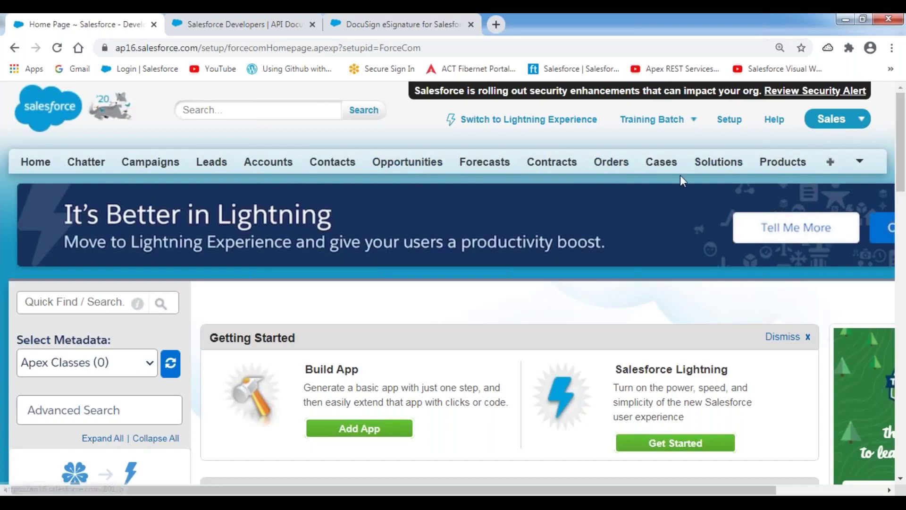
click(831, 169)
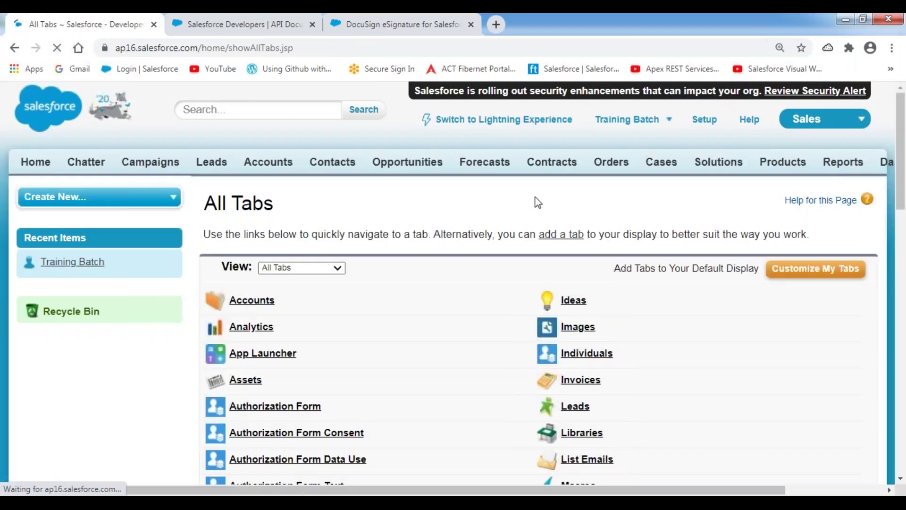
scroll(536, 198, down, 3)
scroll(356, 176, up, 2)
drag(203, 144, 284, 143)
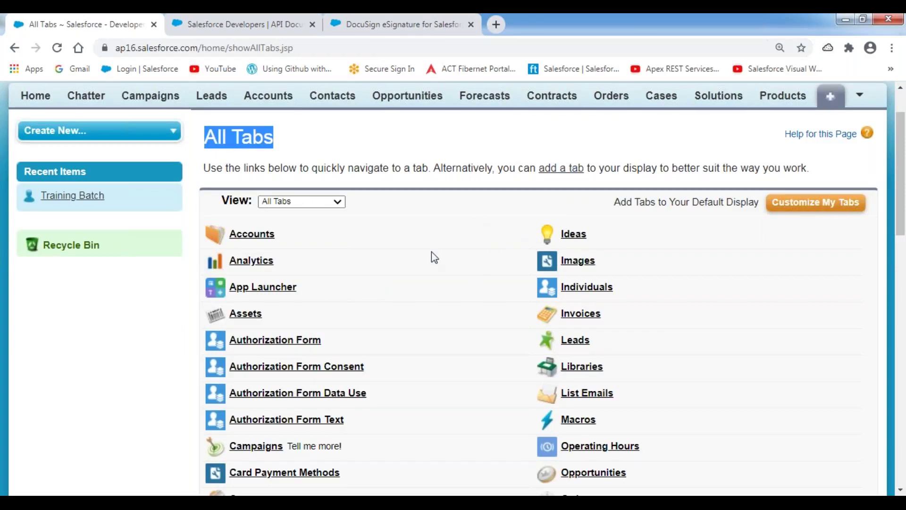
scroll(435, 258, down, 15)
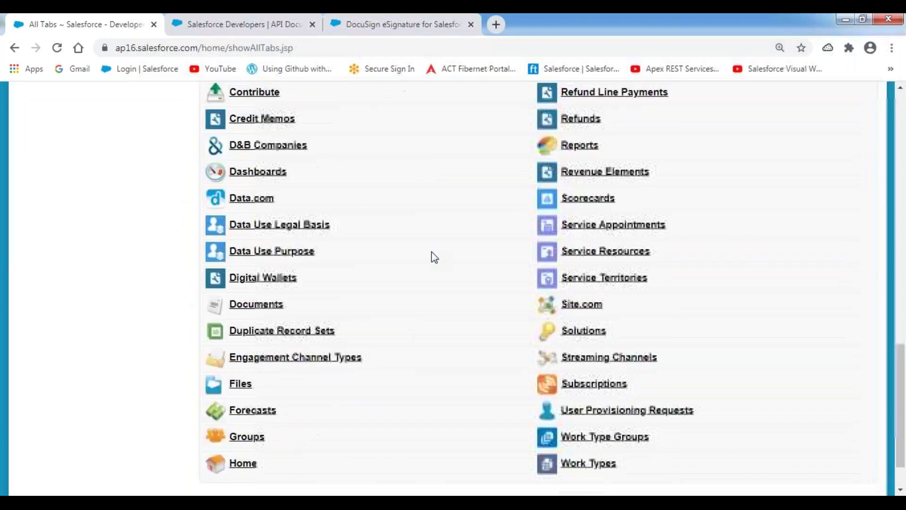
scroll(435, 258, down, 1)
scroll(435, 257, up, 5)
scroll(435, 258, up, 12)
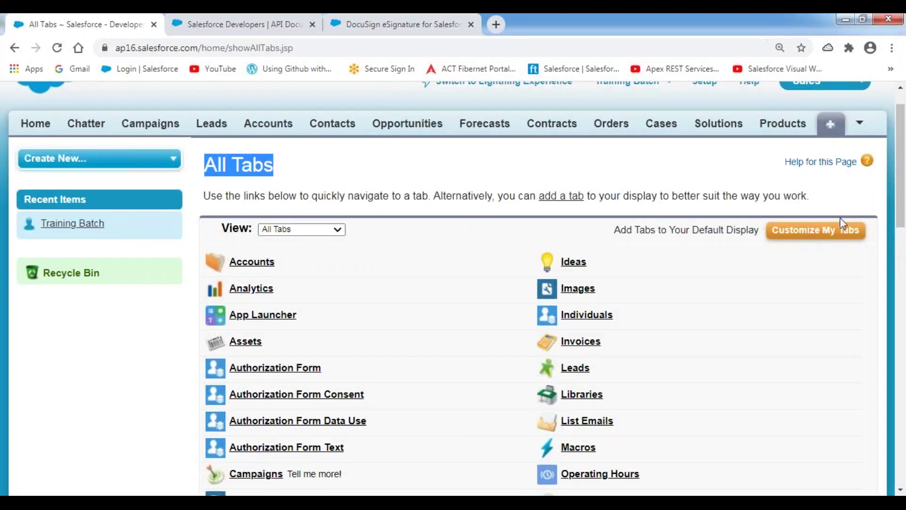
Open the Customize My Tabs page and bring the Sales app's available and selected tabs into view.
click(808, 236)
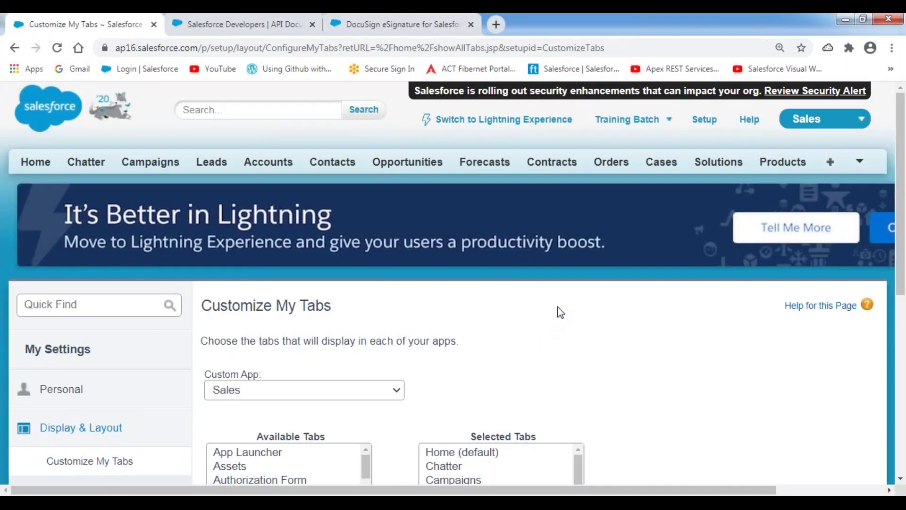
scroll(557, 307, down, 6)
scroll(510, 277, up, 1)
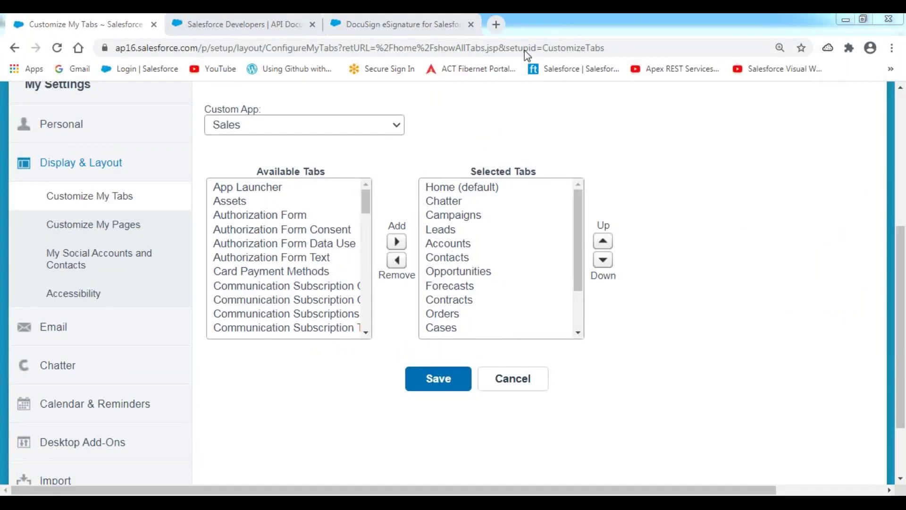
mouse_move(236, 170)
mouse_down()
mouse_move(179, 256)
mouse_move(249, 389)
mouse_move(391, 263)
mouse_move(328, 178)
mouse_move(226, 168)
mouse_up()
mouse_move(507, 162)
mouse_down()
mouse_move(441, 163)
mouse_move(418, 252)
mouse_move(461, 345)
mouse_move(563, 283)
mouse_move(522, 167)
mouse_move(502, 158)
mouse_up()
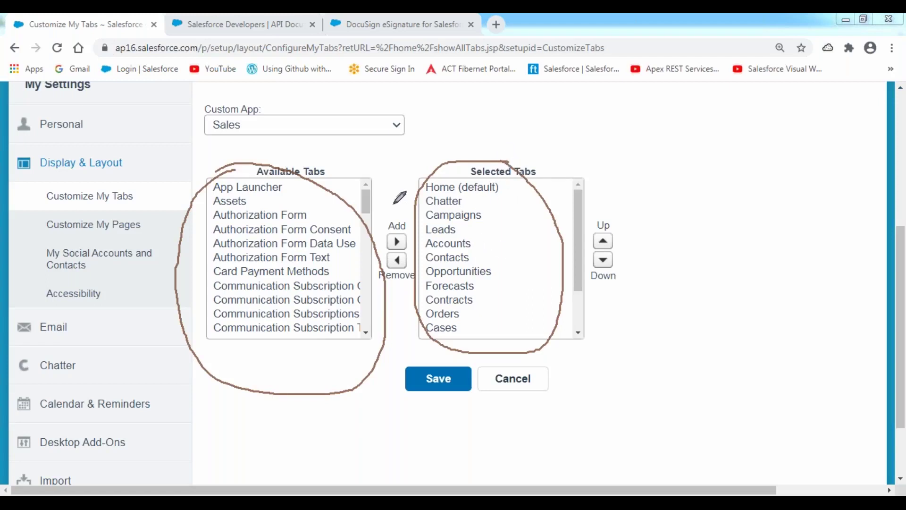
mouse_move(389, 218)
mouse_down()
mouse_move(387, 278)
mouse_move(414, 279)
mouse_move(410, 221)
mouse_move(389, 220)
mouse_up()
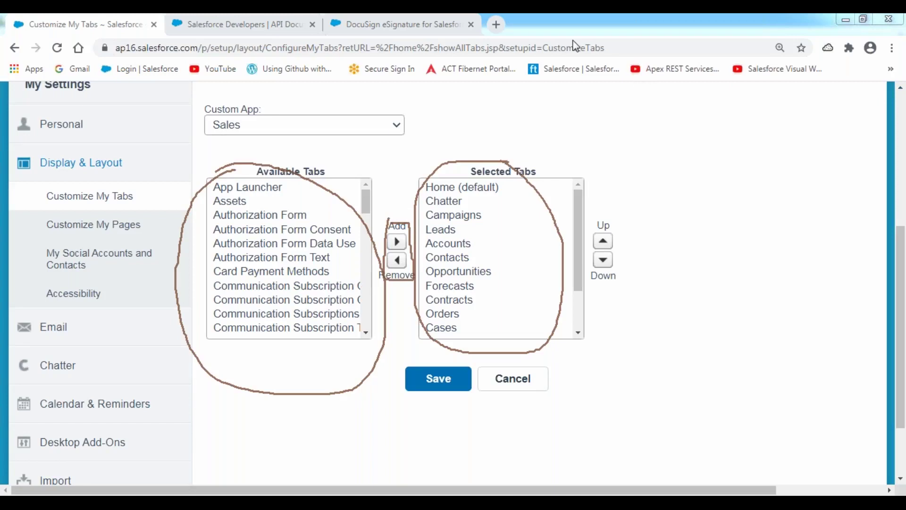
key(Escape)
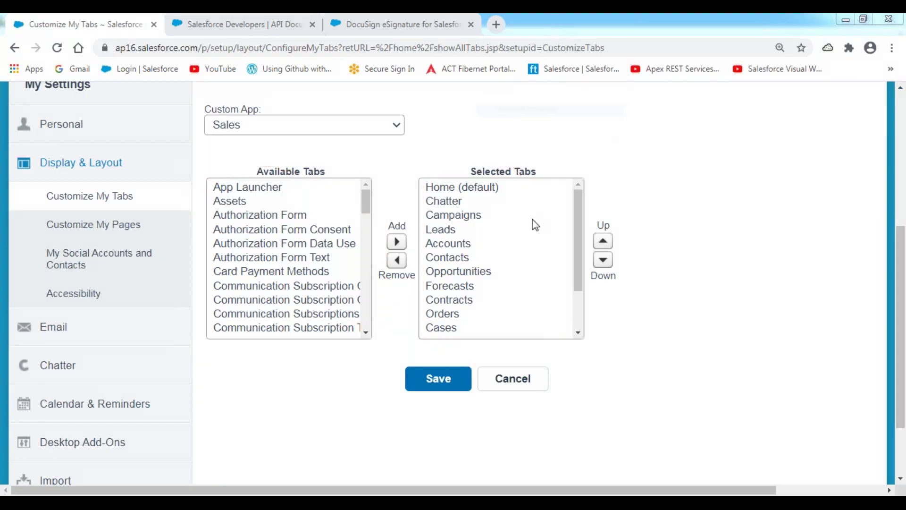
Remove the Chatter, Forecasts, Contracts and Orders tabs from the Sales app's selected tabs.
click(450, 202)
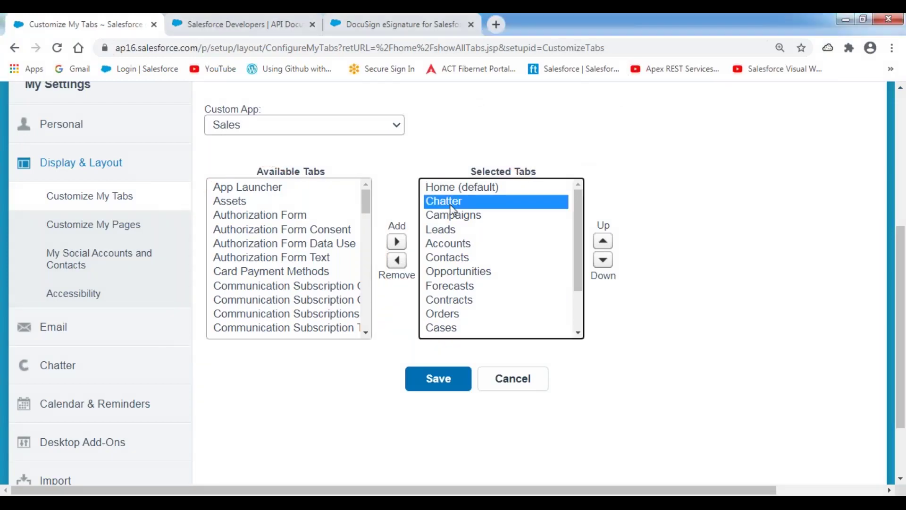
click(399, 261)
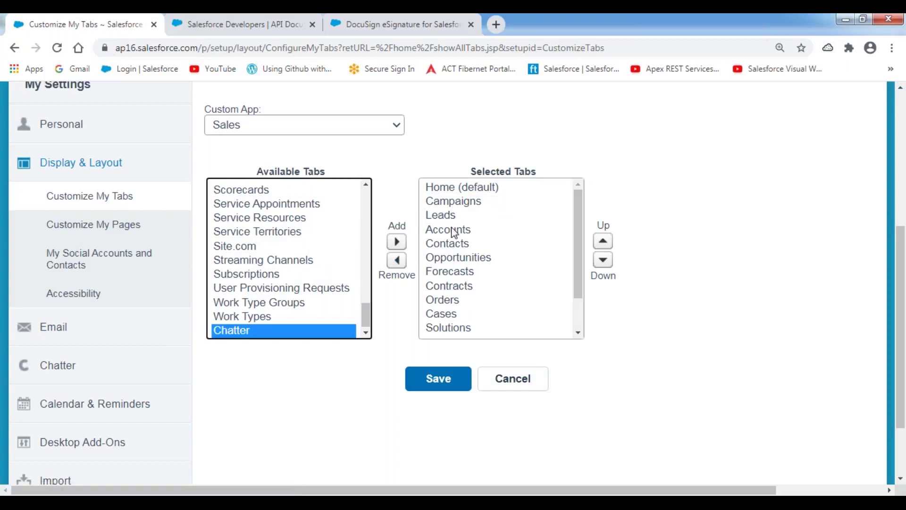
click(453, 191)
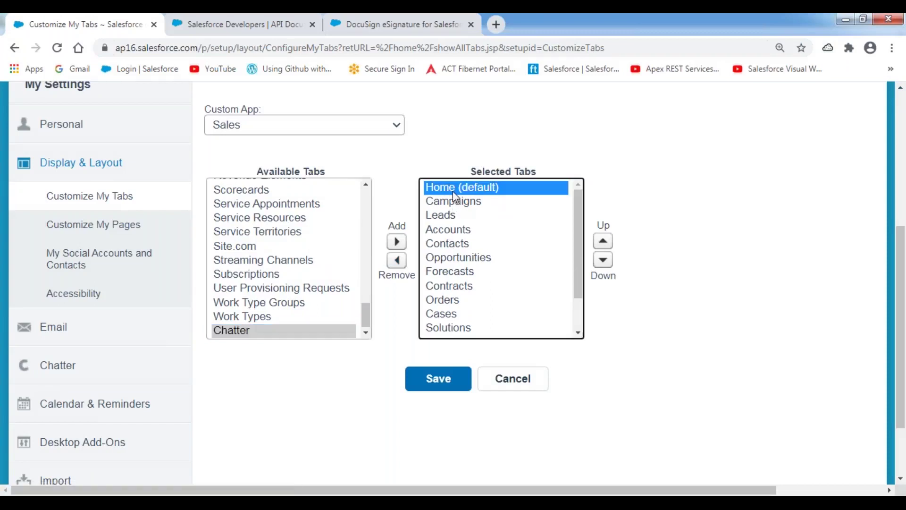
click(452, 206)
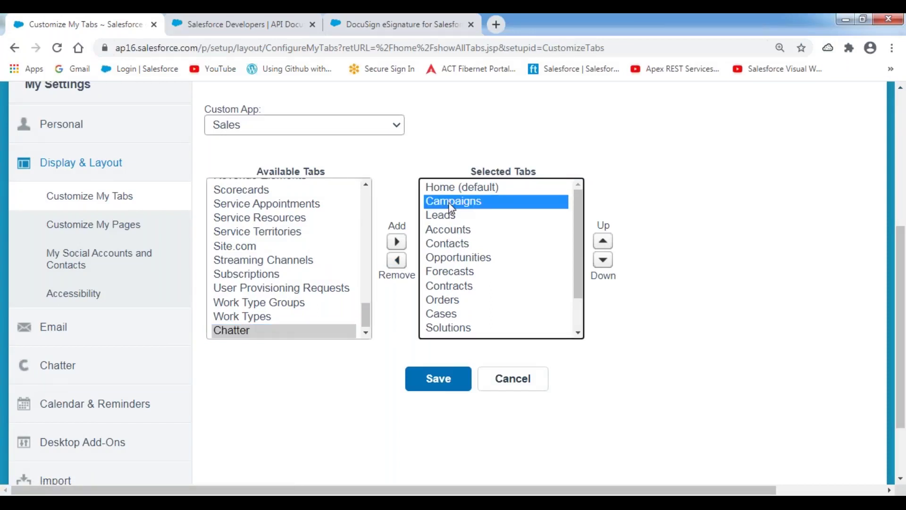
click(444, 220)
click(447, 231)
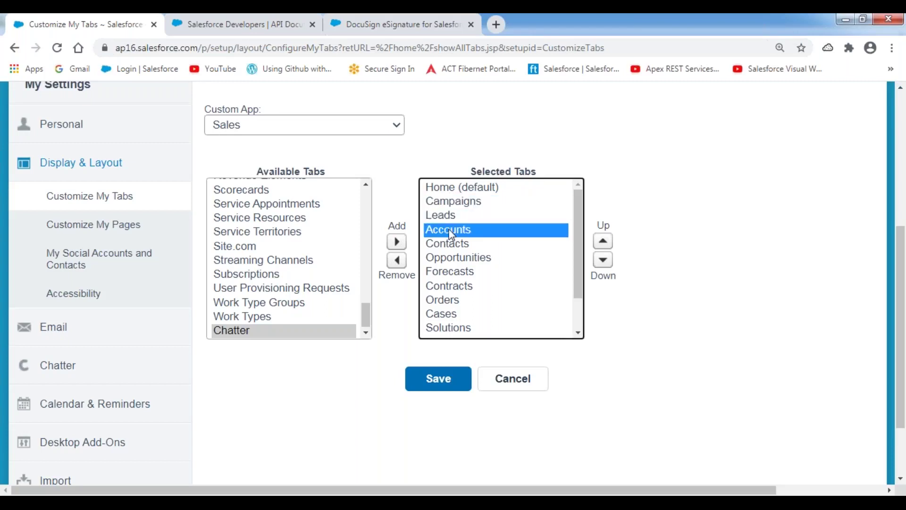
click(452, 251)
click(461, 261)
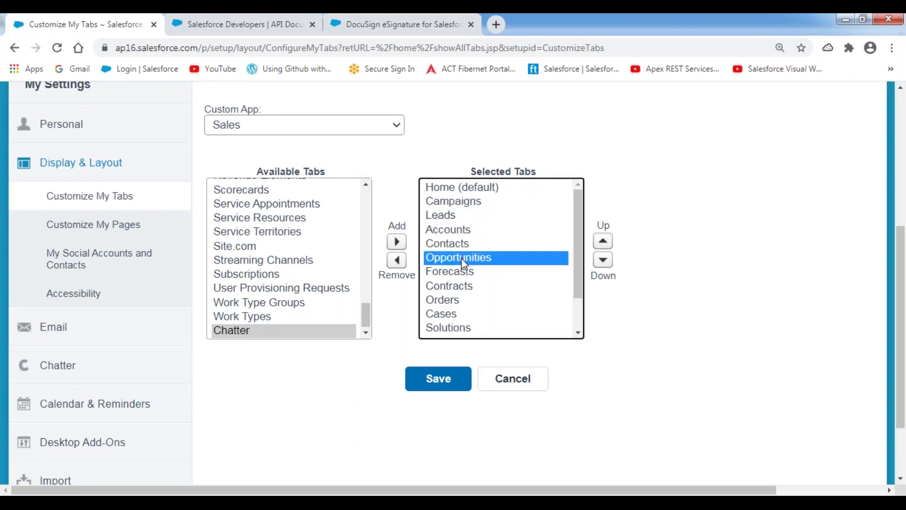
click(451, 271)
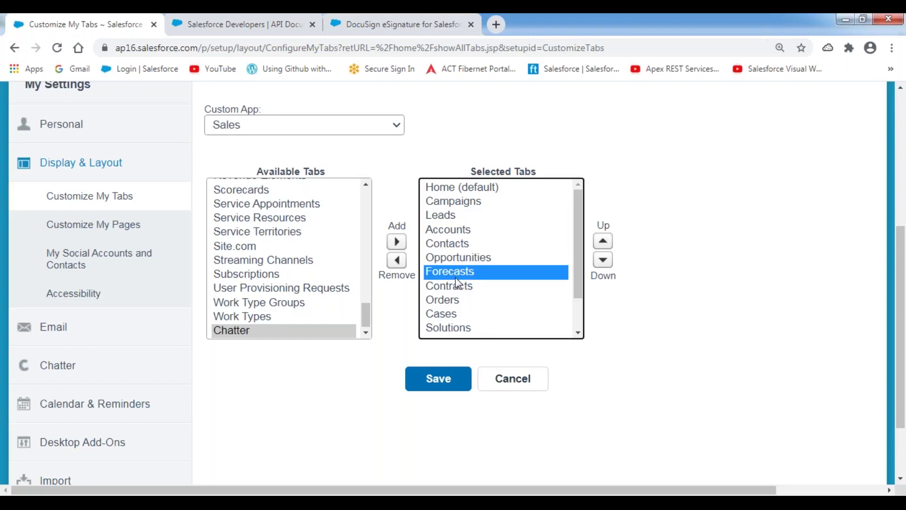
shift+click(464, 290)
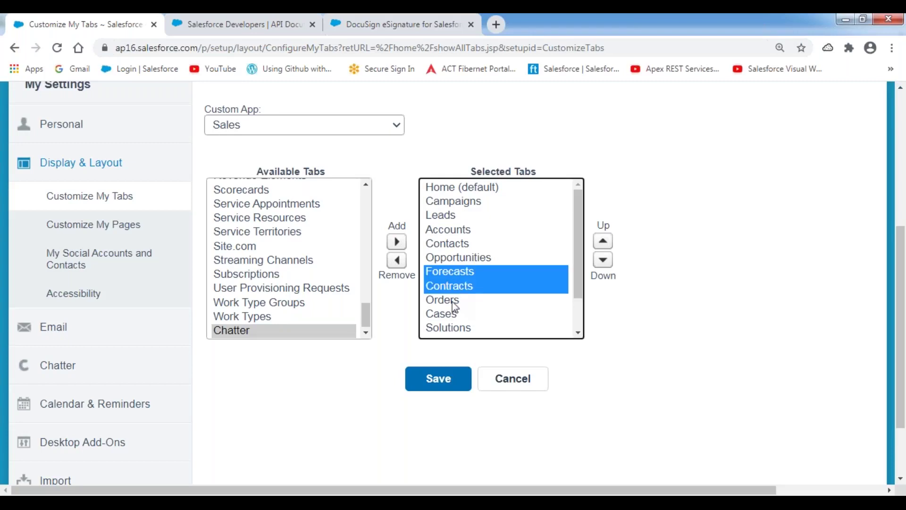
shift+click(452, 303)
click(397, 260)
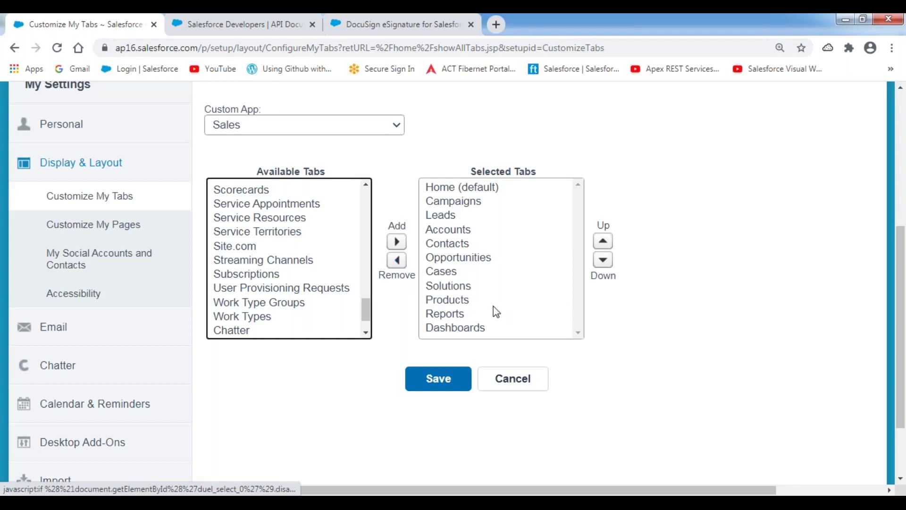
Remove the Products, Reports and Dashboards tabs from the Sales app's selected tabs.
click(454, 301)
shift+click(451, 317)
shift+click(454, 331)
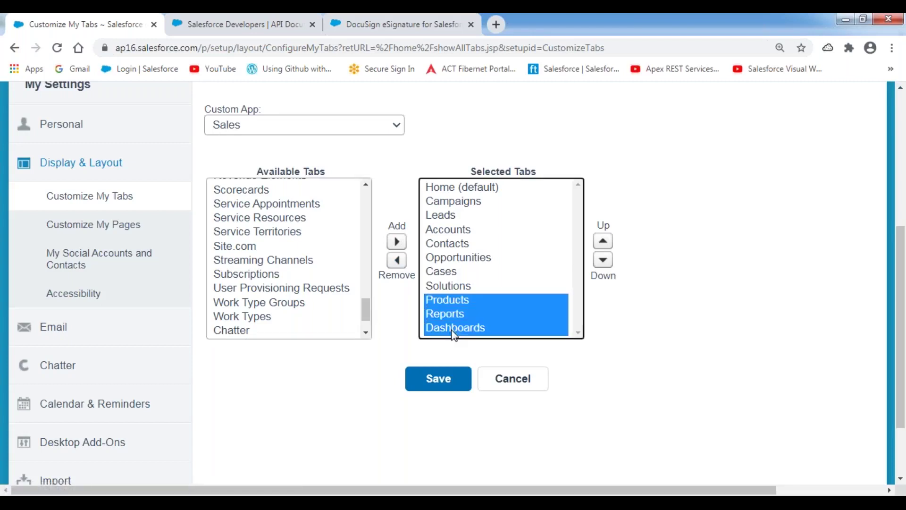
click(396, 261)
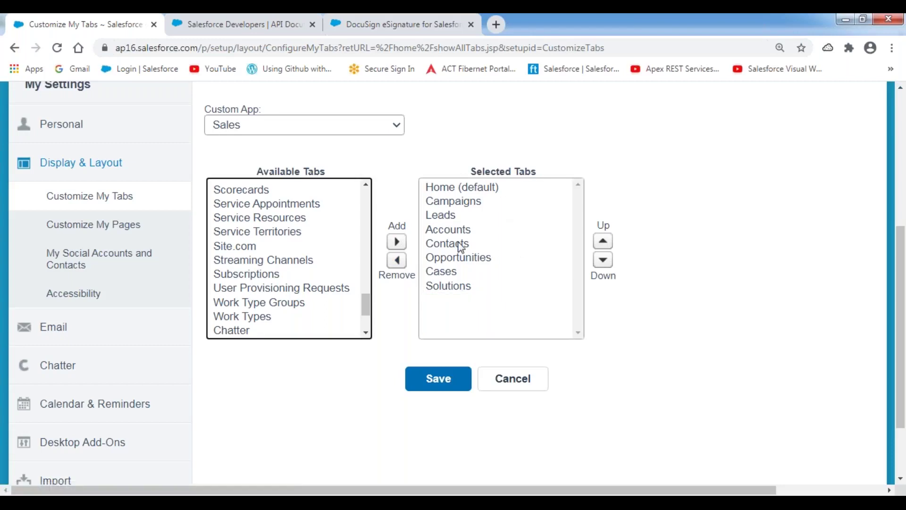
Review the Sales app's selected tabs one by one, from Home to Solutions.
click(449, 189)
click(452, 206)
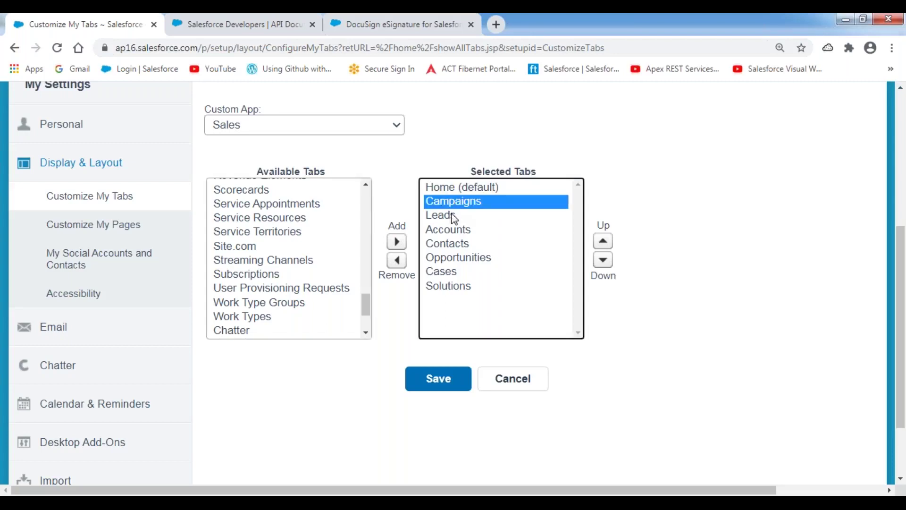
click(446, 218)
click(450, 232)
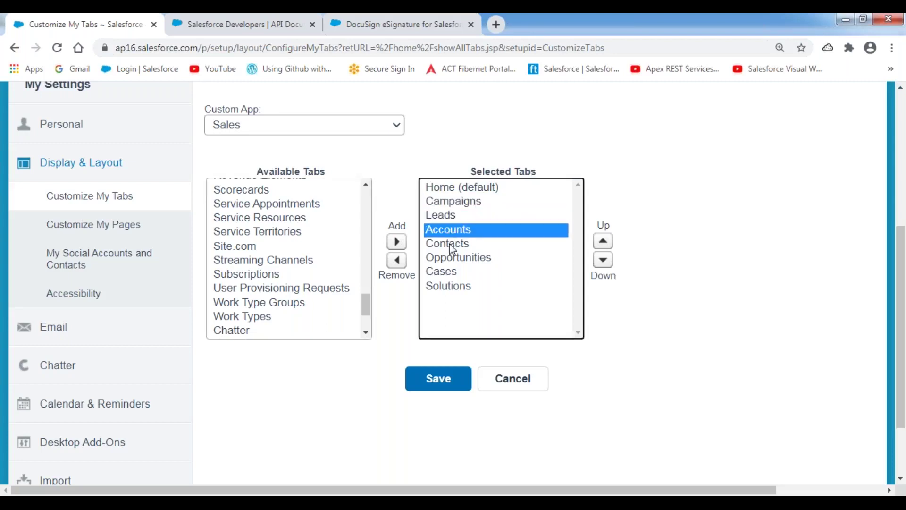
click(453, 245)
click(453, 261)
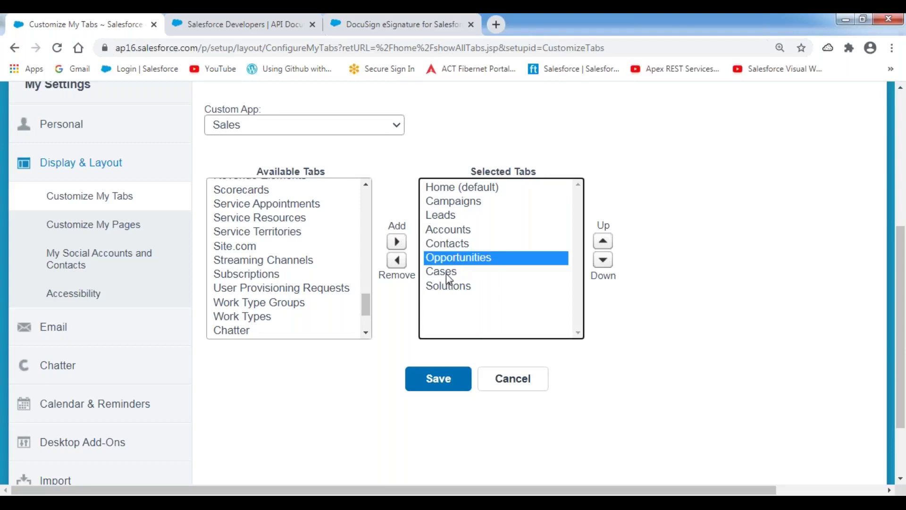
click(446, 273)
click(448, 287)
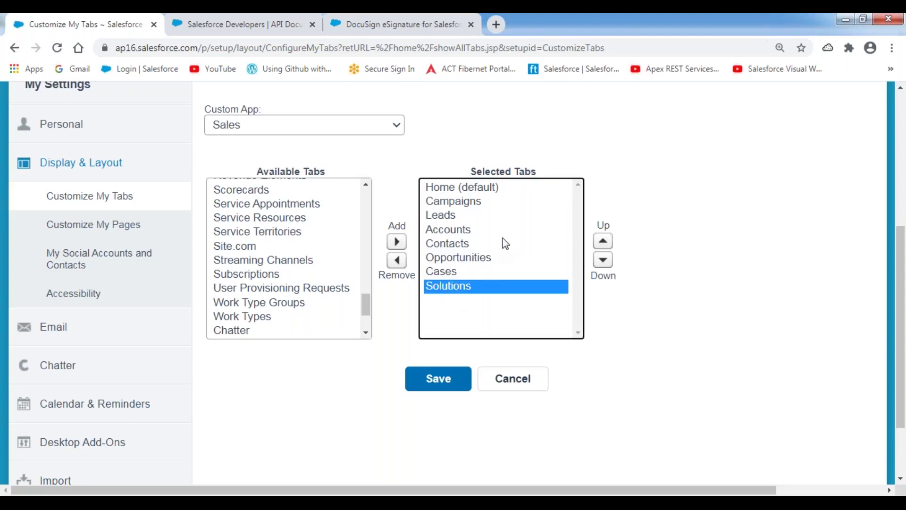
Try moving Cases and Solutions up together to just above Accounts, and return them below Opportunities.
click(454, 218)
click(443, 270)
key(Down)
shift+click(444, 272)
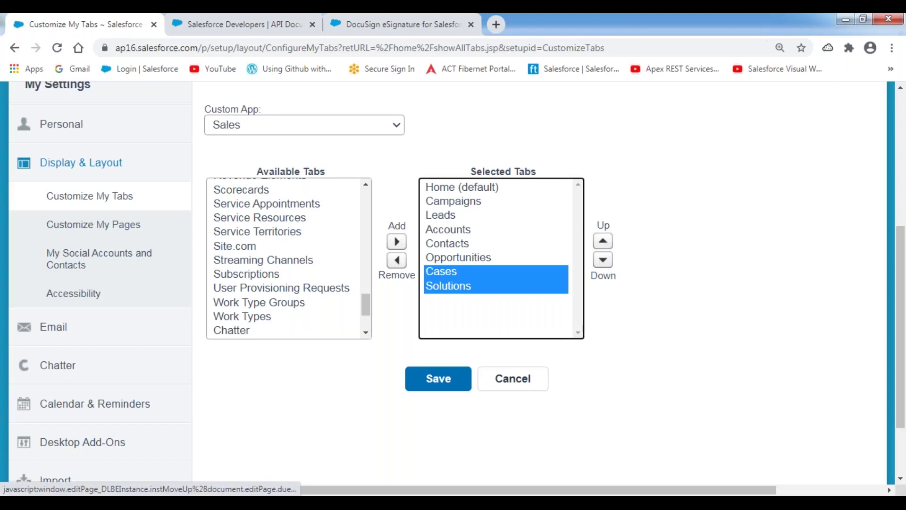
click(603, 242)
click(603, 243)
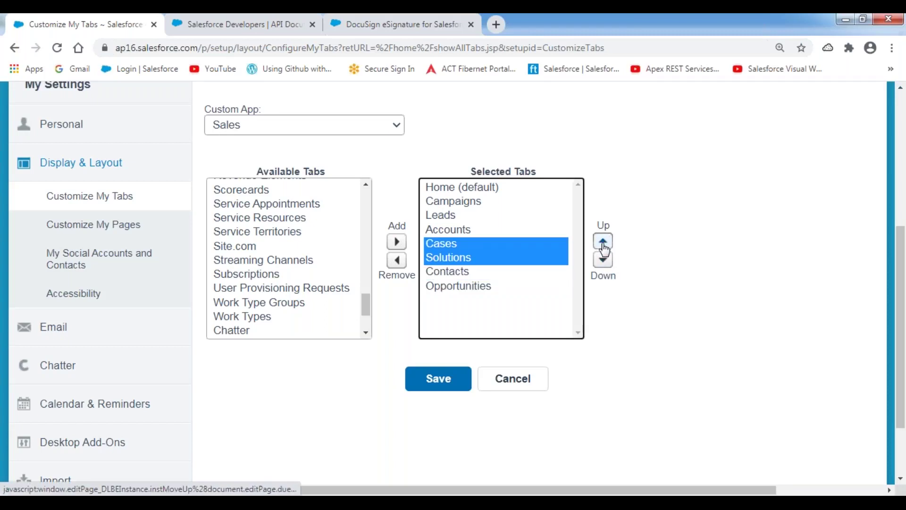
click(604, 242)
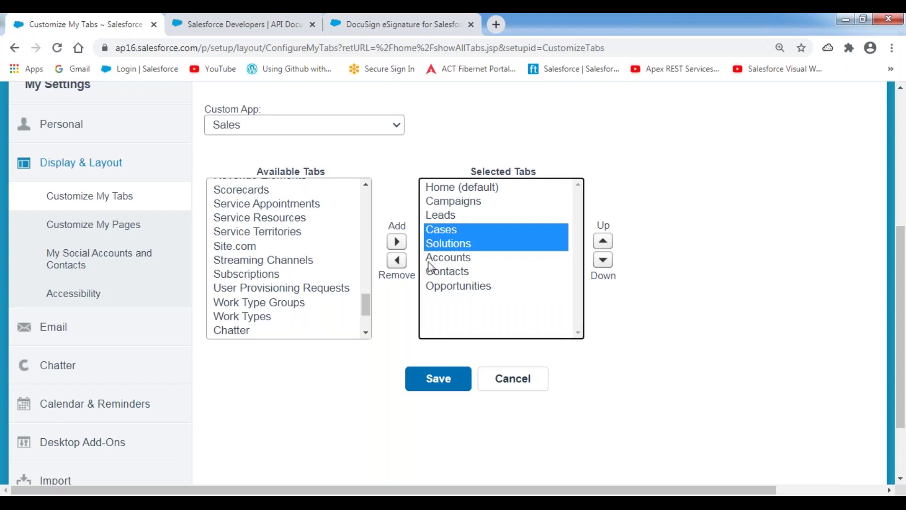
click(604, 262)
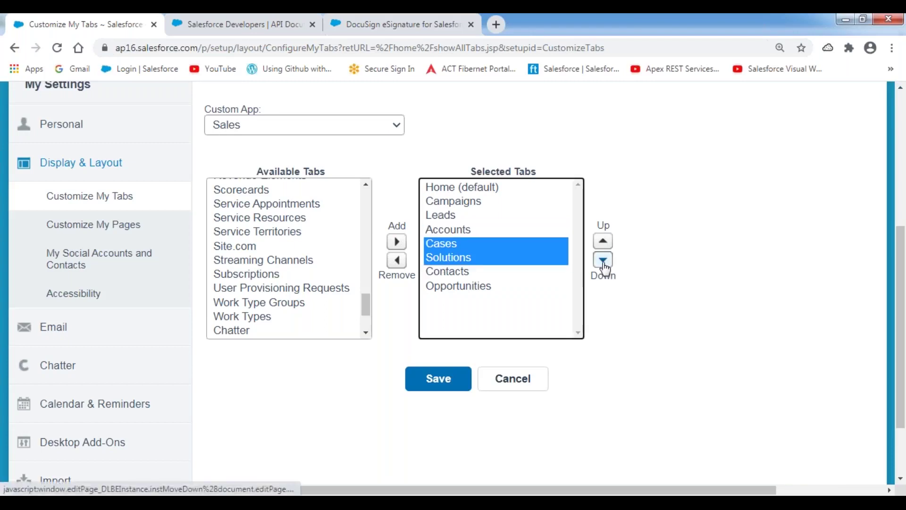
click(604, 262)
click(604, 263)
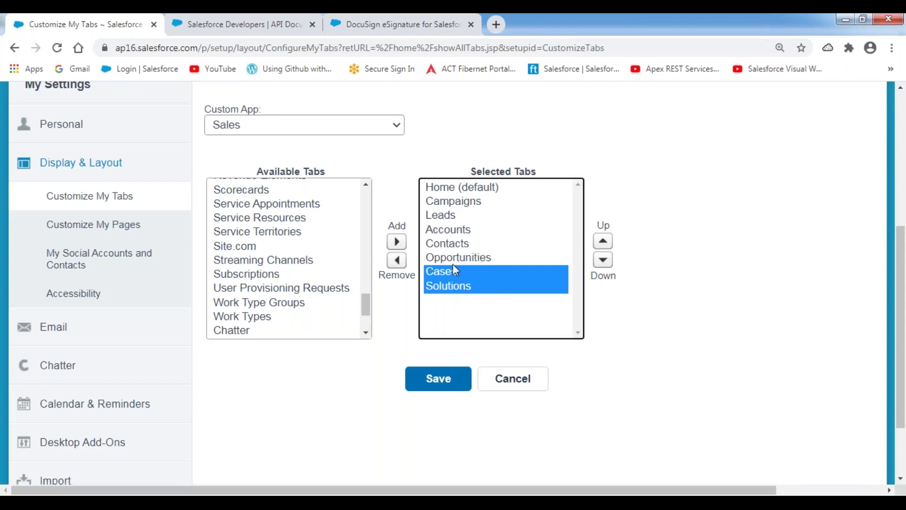
Save the customized tab selection for the Sales app.
click(641, 203)
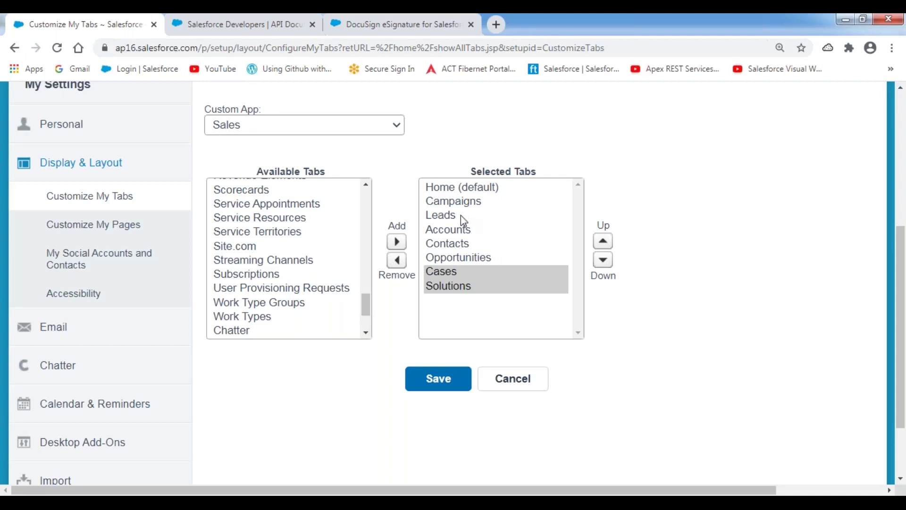
click(437, 380)
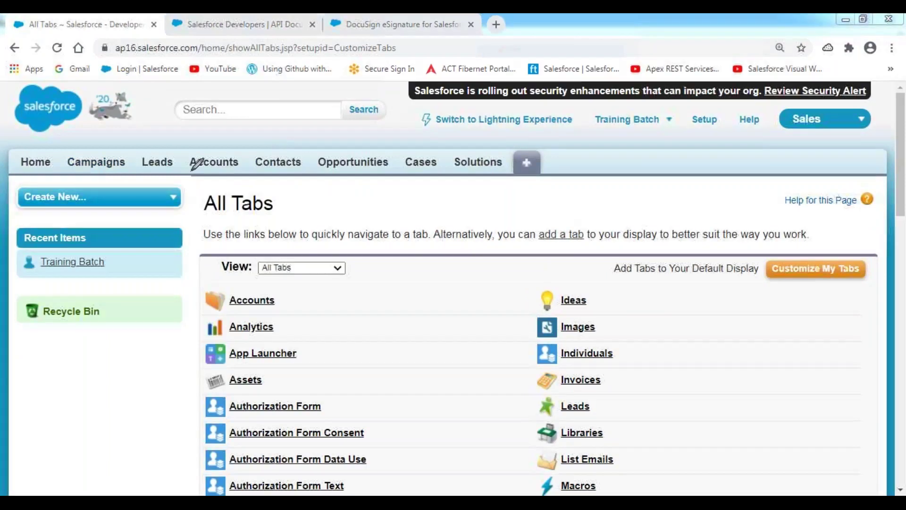
Mark up the tabs from Campaigns to Solutions, the All Tabs symbol and Customize My Tabs with the pen, and clear the marks.
drag(67, 171, 125, 172)
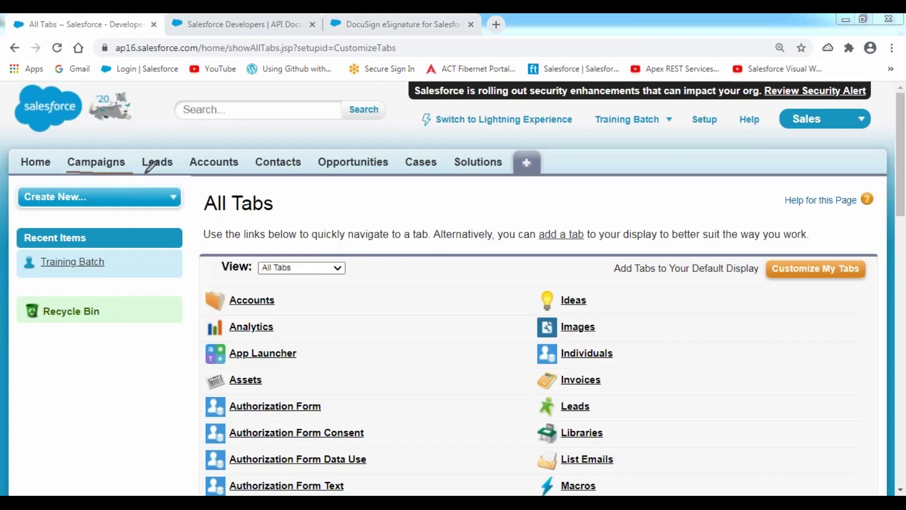
mouse_move(142, 171)
mouse_down()
mouse_move(506, 173)
mouse_move(507, 155)
mouse_move(91, 146)
mouse_move(60, 166)
mouse_move(437, 178)
mouse_up()
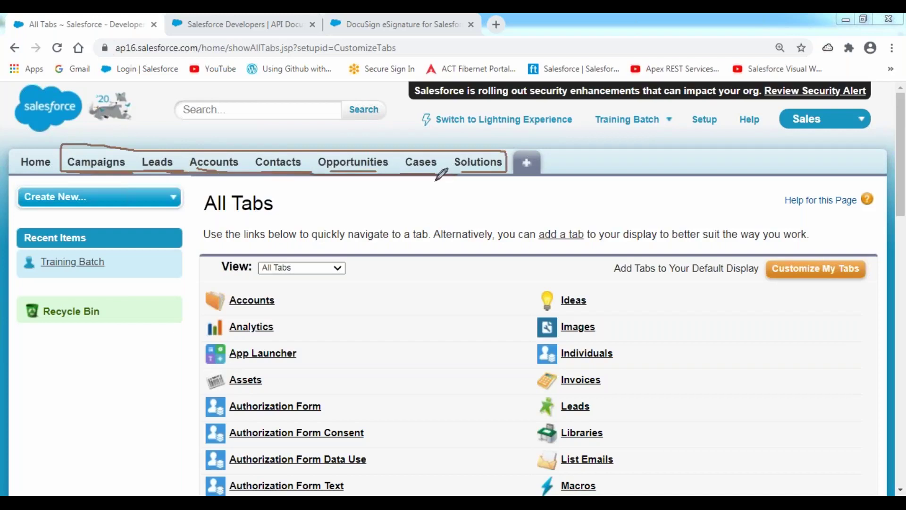
drag(533, 160, 557, 141)
mouse_move(819, 249)
mouse_down()
mouse_move(824, 259)
mouse_move(845, 224)
mouse_up()
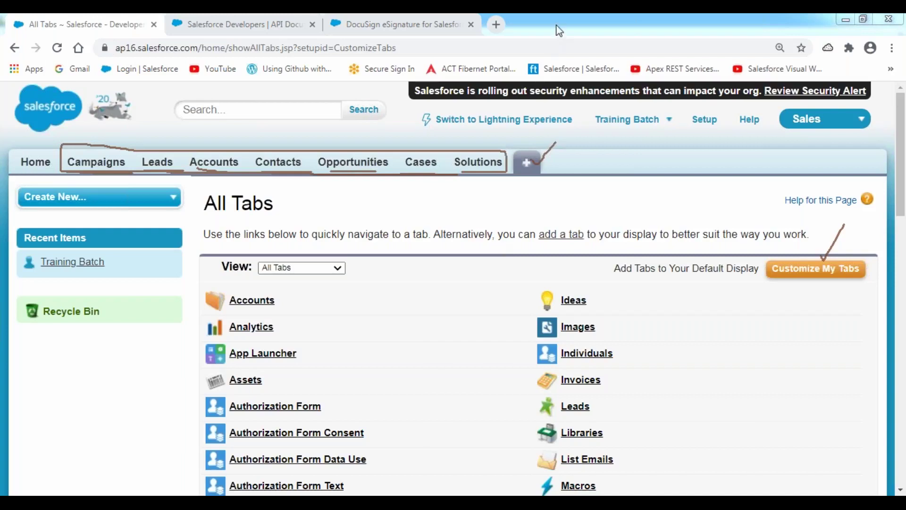
key(Escape)
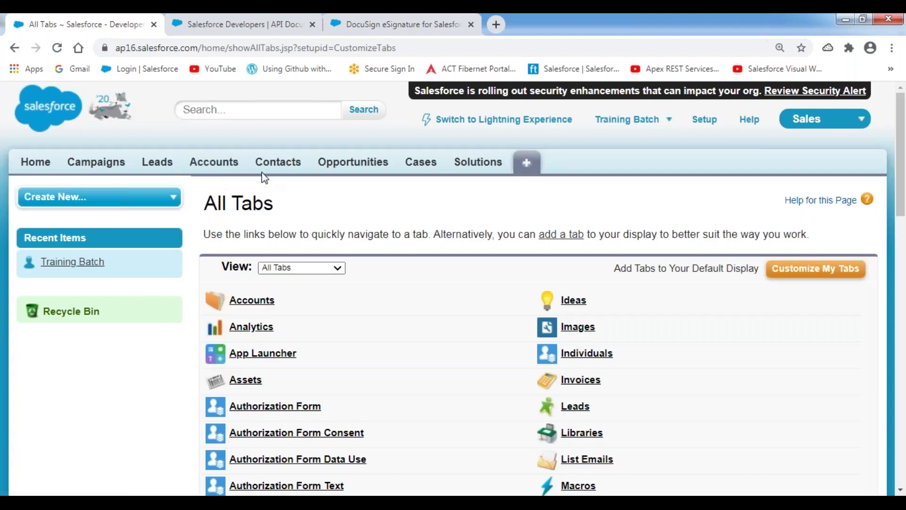
Open the Accounts home page and look over its sidebar, Recent Accounts, Reports and Tools sections.
click(215, 163)
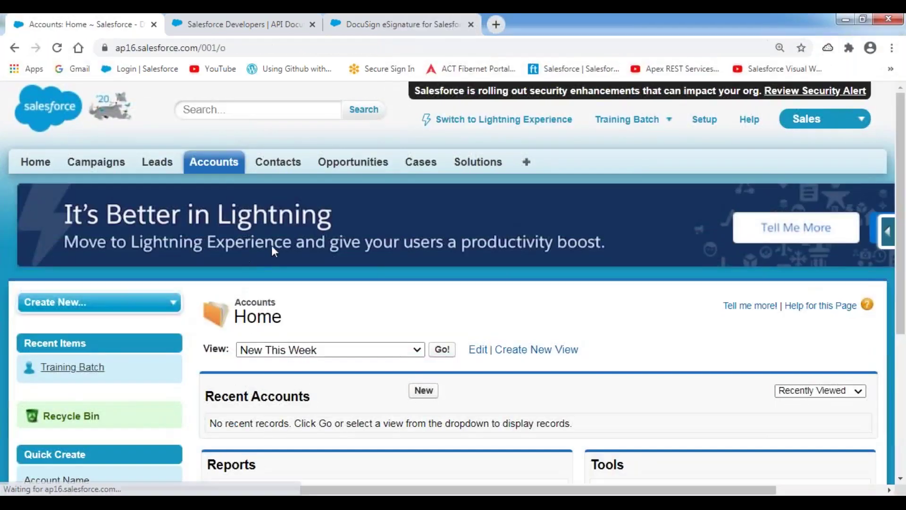
scroll(390, 258, down, 2)
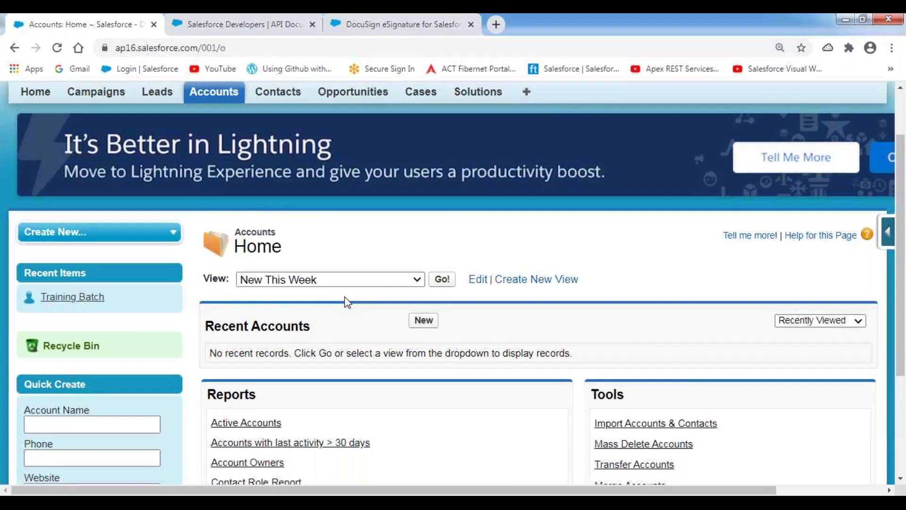
scroll(346, 298, down, 3)
scroll(344, 297, up, 1)
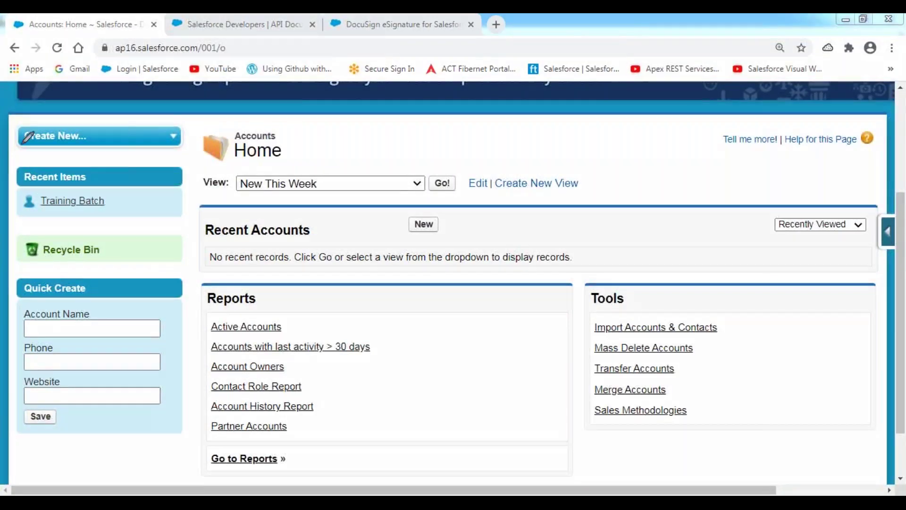
Outline the Accounts page sidebar with the pen and mark its Create New, Recent Items and Recycle Bin components.
mouse_move(16, 113)
mouse_down()
mouse_move(196, 116)
mouse_move(211, 196)
mouse_move(190, 444)
mouse_move(15, 447)
mouse_up()
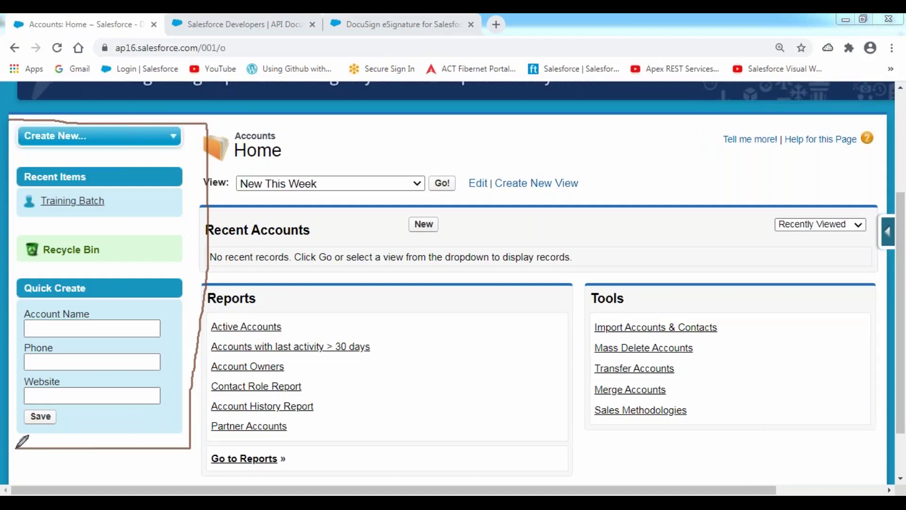
drag(187, 134, 217, 118)
mouse_move(25, 182)
mouse_down()
mouse_move(97, 183)
mouse_move(97, 171)
mouse_move(23, 166)
mouse_move(16, 190)
mouse_move(39, 188)
mouse_up()
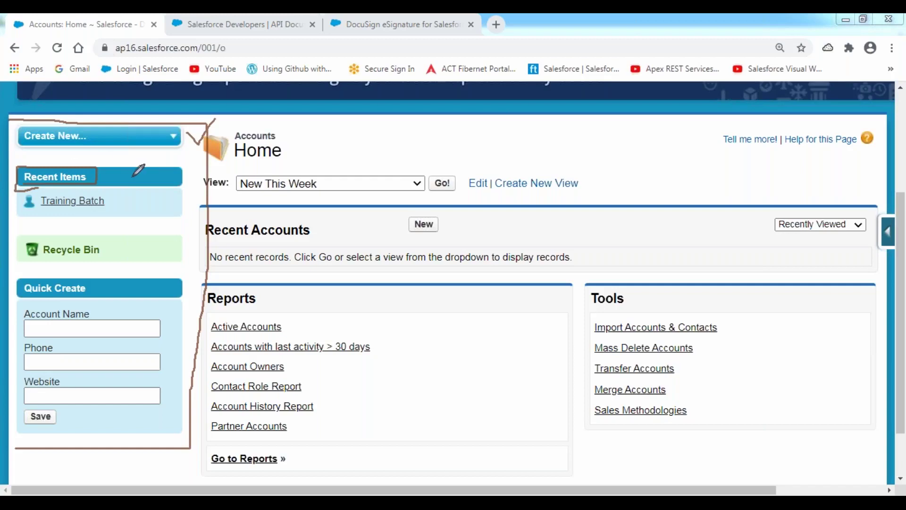
mouse_move(105, 177)
mouse_down()
mouse_move(110, 185)
mouse_move(126, 167)
mouse_up()
drag(111, 185, 124, 167)
mouse_move(23, 238)
mouse_down()
mouse_move(24, 263)
mouse_move(99, 264)
mouse_move(106, 253)
mouse_move(105, 240)
mouse_move(27, 238)
mouse_up()
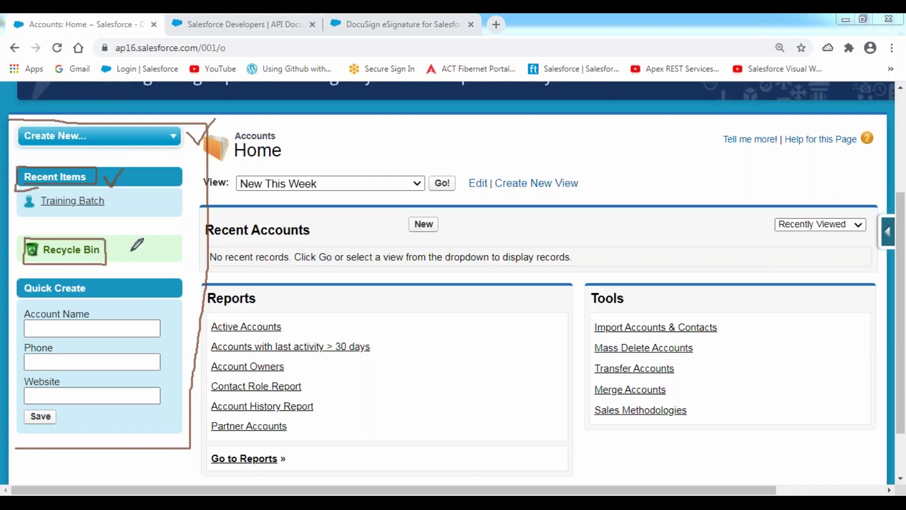
mouse_move(21, 146)
mouse_down()
mouse_move(90, 150)
mouse_move(90, 128)
mouse_move(21, 122)
mouse_move(16, 146)
mouse_move(49, 145)
mouse_up()
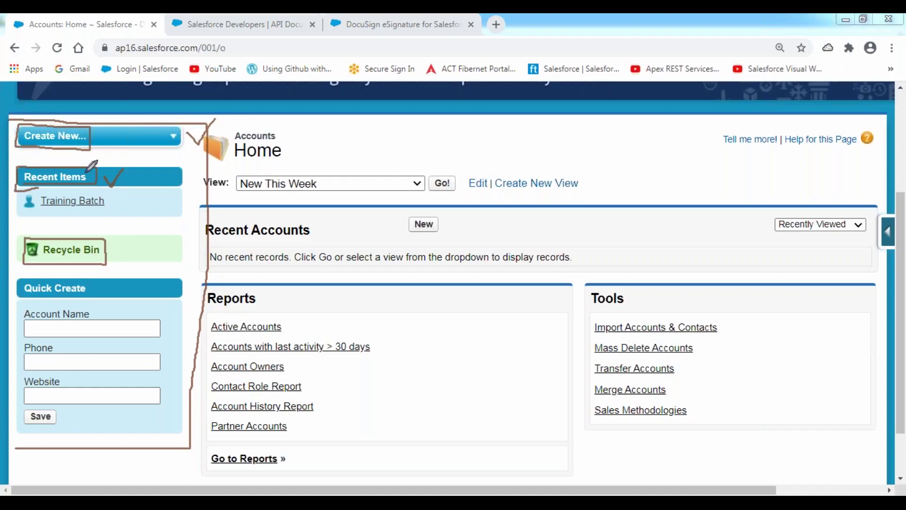
mouse_move(57, 163)
mouse_down()
mouse_move(19, 174)
mouse_move(71, 191)
mouse_move(71, 165)
mouse_up()
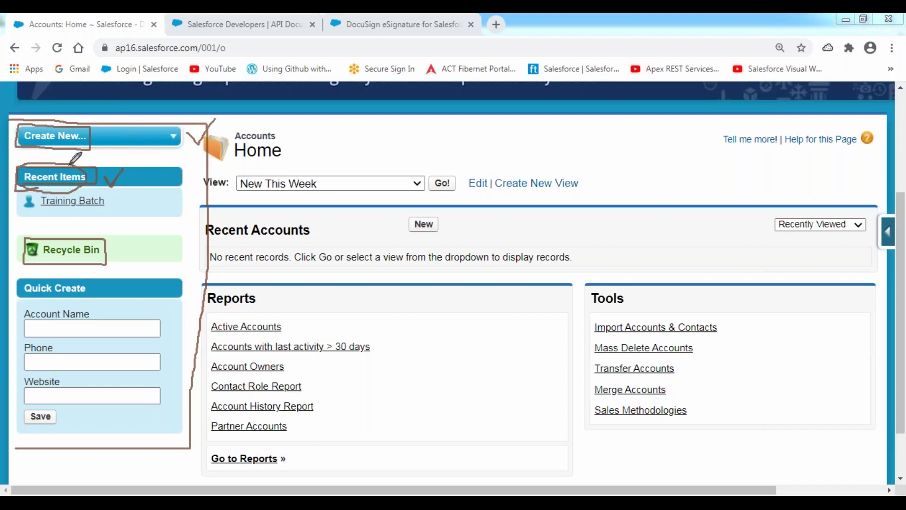
mouse_move(86, 130)
mouse_down()
mouse_move(42, 124)
mouse_move(33, 150)
mouse_move(58, 122)
mouse_up()
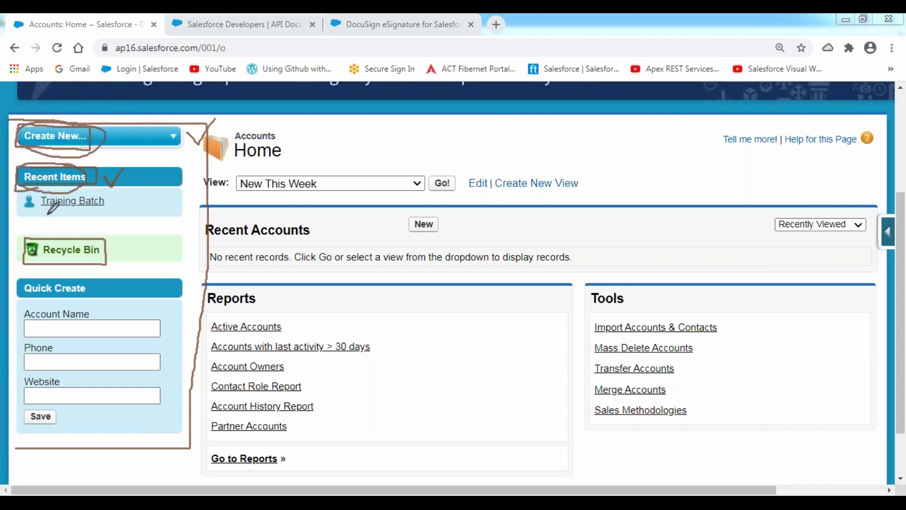
mouse_move(93, 239)
mouse_down()
mouse_move(14, 240)
mouse_move(85, 277)
mouse_move(104, 232)
mouse_move(79, 226)
mouse_up()
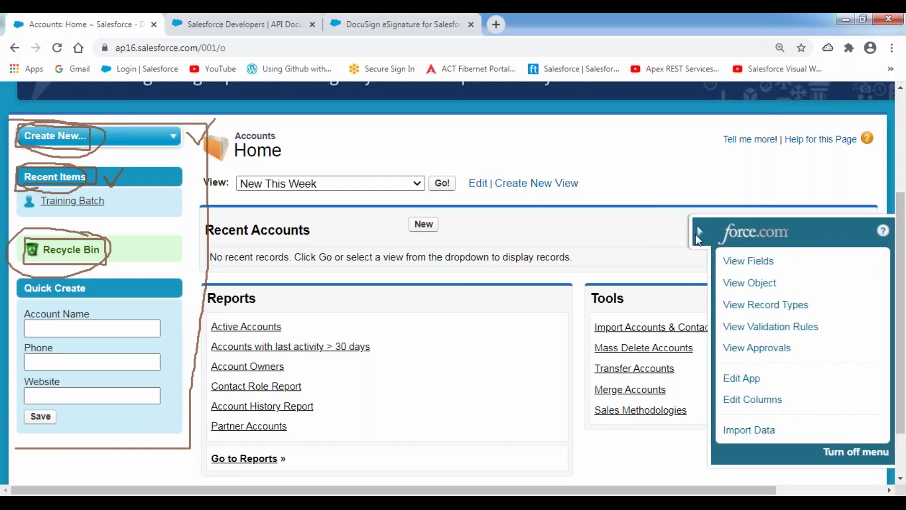
Expand and collapse the force.com quick access menu on the Accounts home page several times to show how it works.
click(700, 231)
click(890, 232)
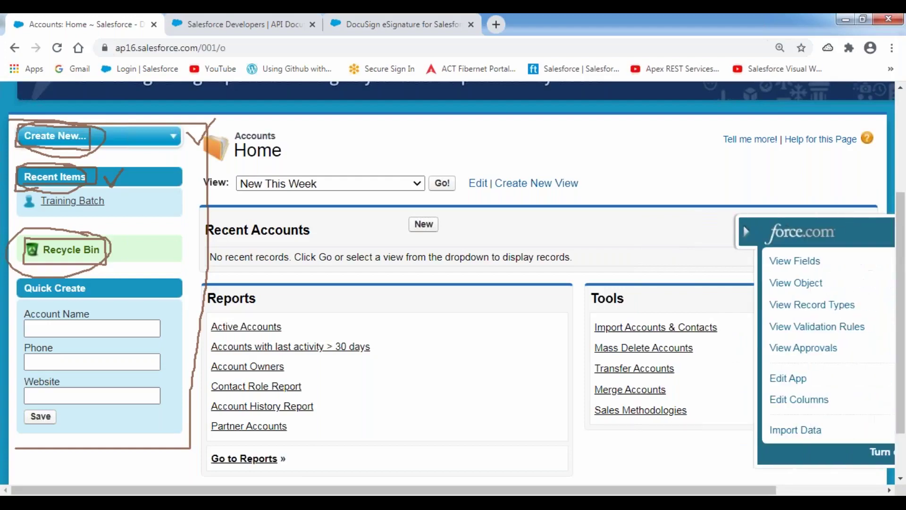
click(701, 232)
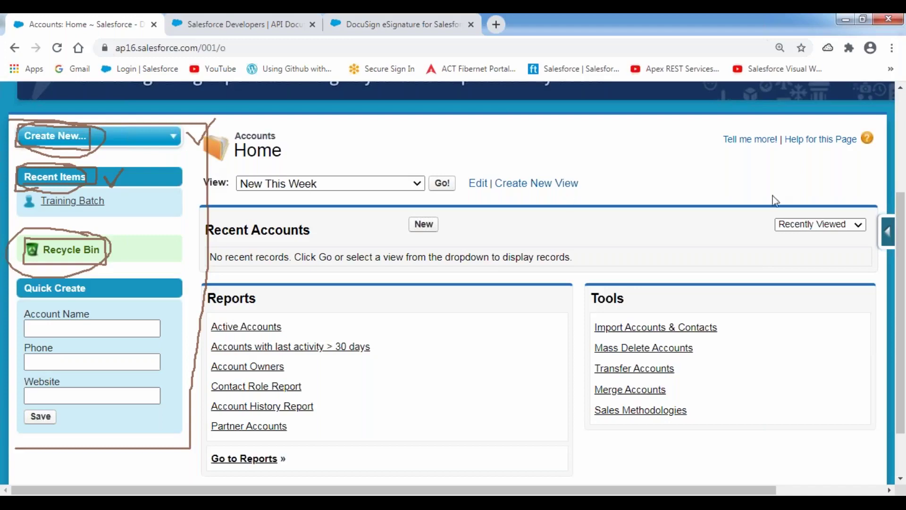
click(888, 232)
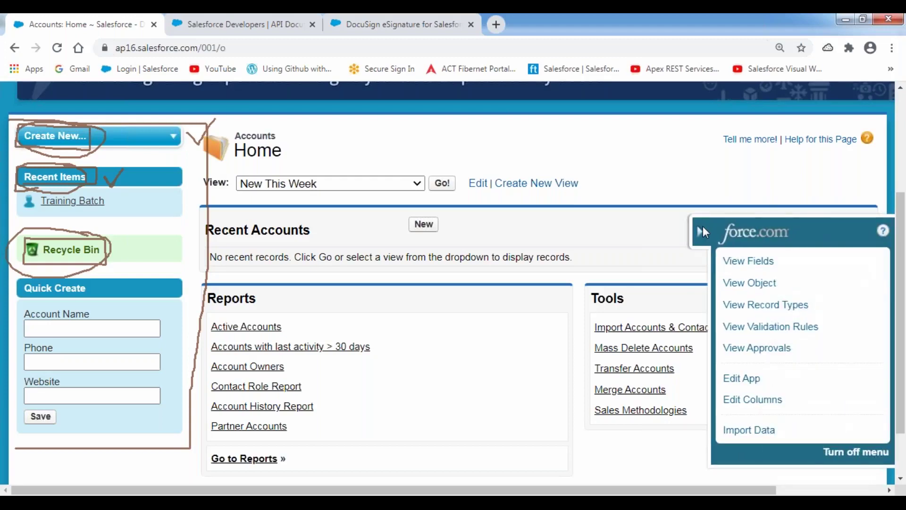
click(703, 226)
click(887, 238)
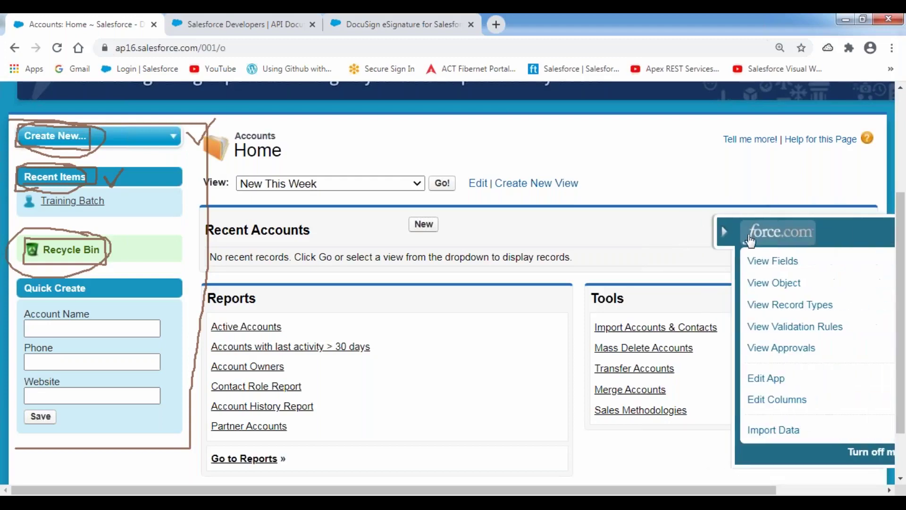
click(704, 231)
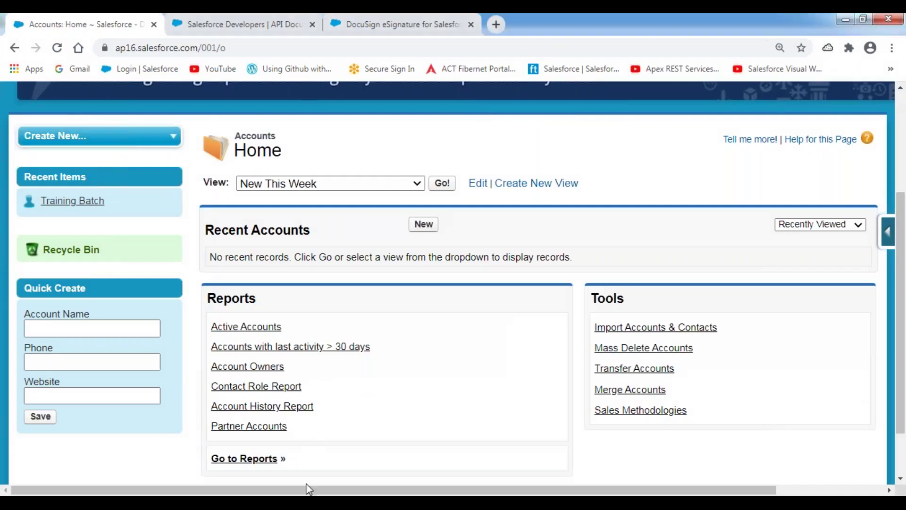
Switch to Notepad++ and add the heading "Customizing the SideBar:" below the tab customization steps in Salesforce CRM Notes.txt.
key(alt+Tab)
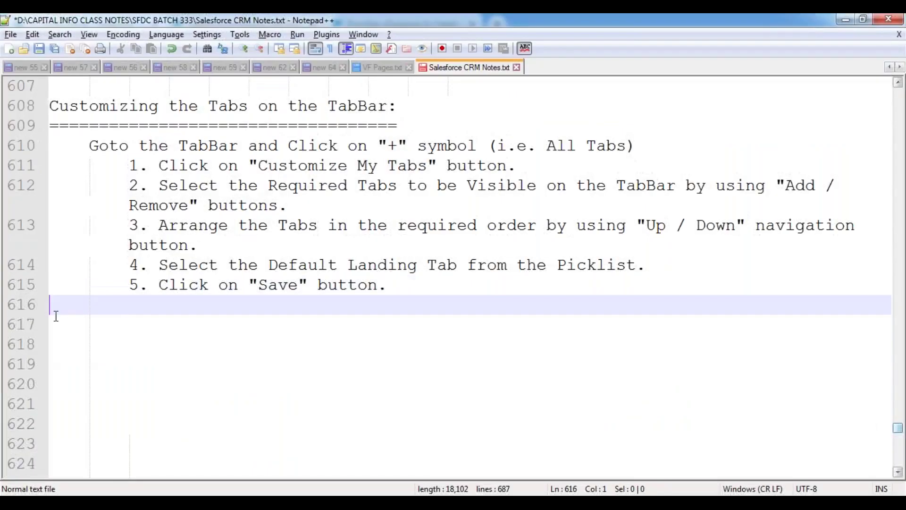
click(63, 326)
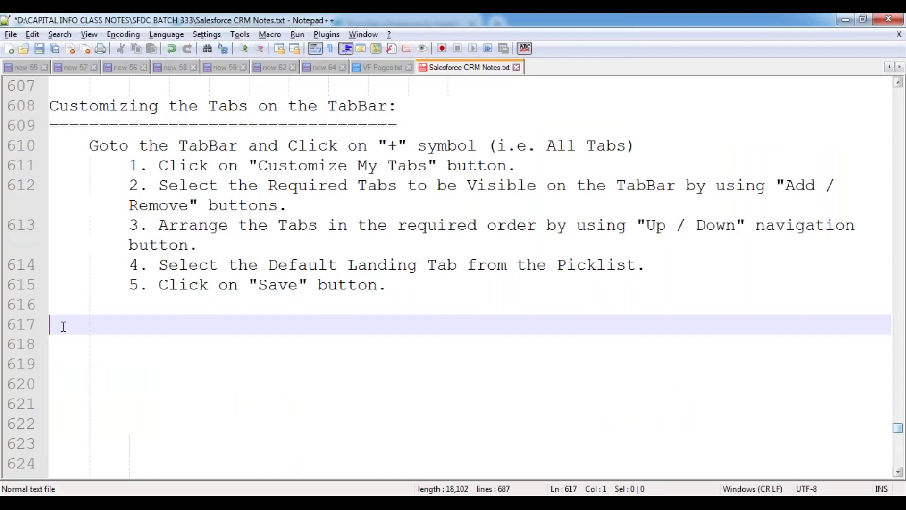
text(E)
key(BackSpace)
text(Customizinf)
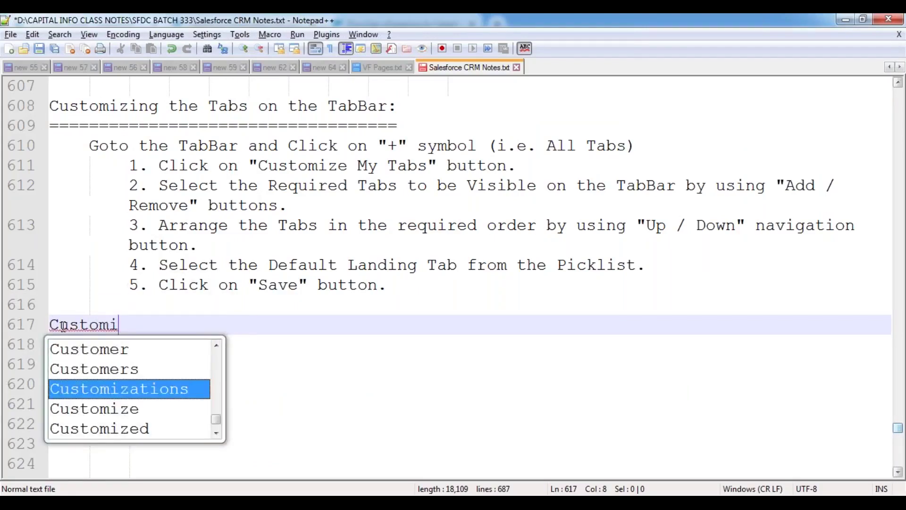
key(BackSpace)
key(BackSpace)
text(ng the Side)
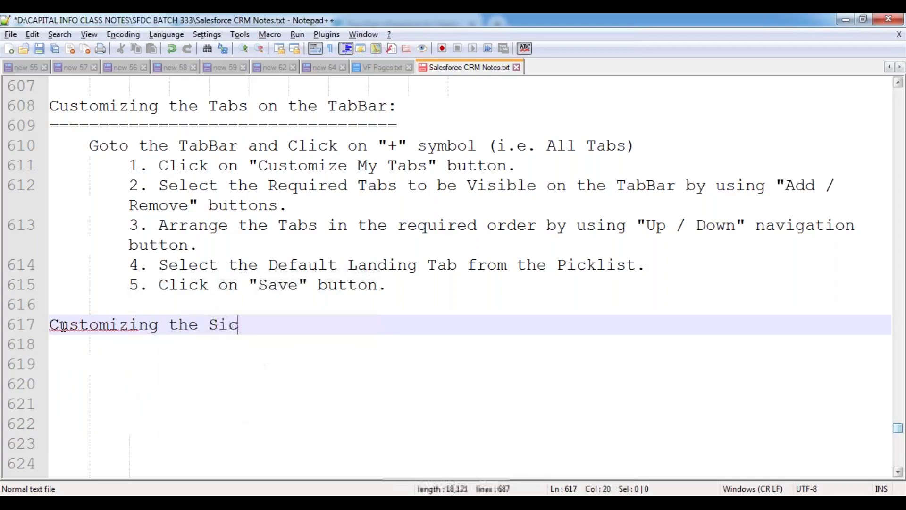
text(Bar")
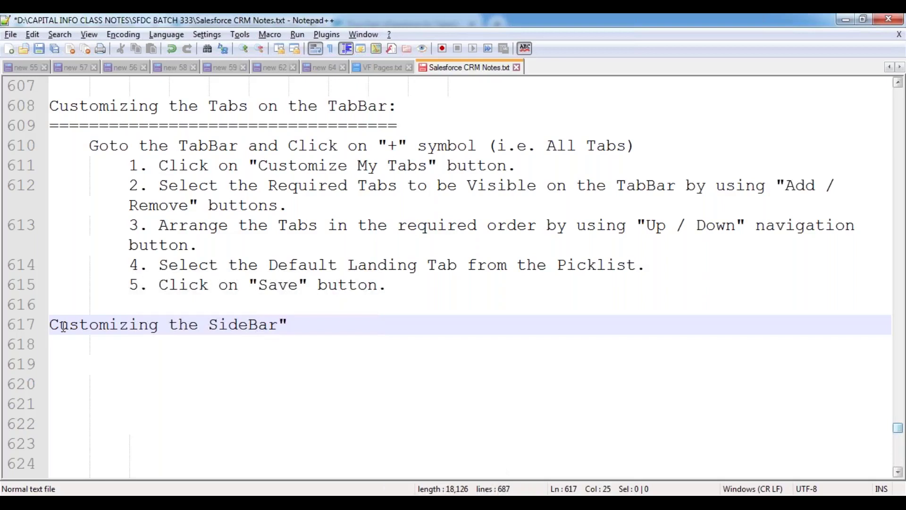
key(BackSpace)
text(:)
Underline the "Customizing the SideBar:" heading with a row of dashes and save the notes file.
key(Return)
text(------------------------)
key(Return)
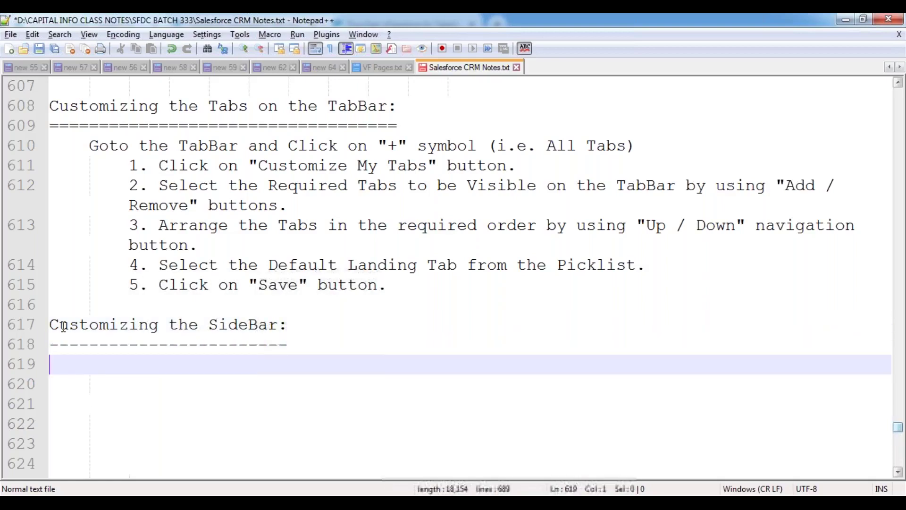
key(ctrl+s)
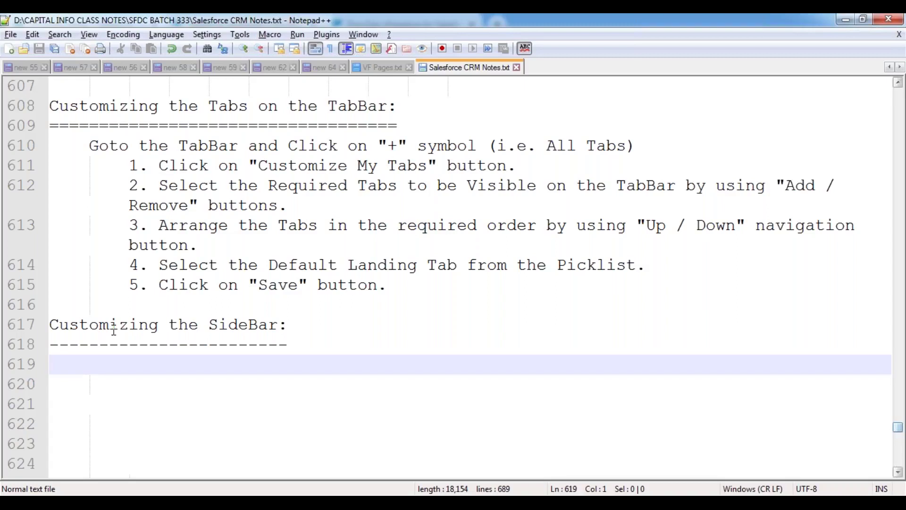
Add the indented line 'Click on "Setup" menu.' under the SideBar heading.
key(Tab)
scroll(146, 341, down, 1)
scroll(146, 341, down, 1)
key(BackSpace)
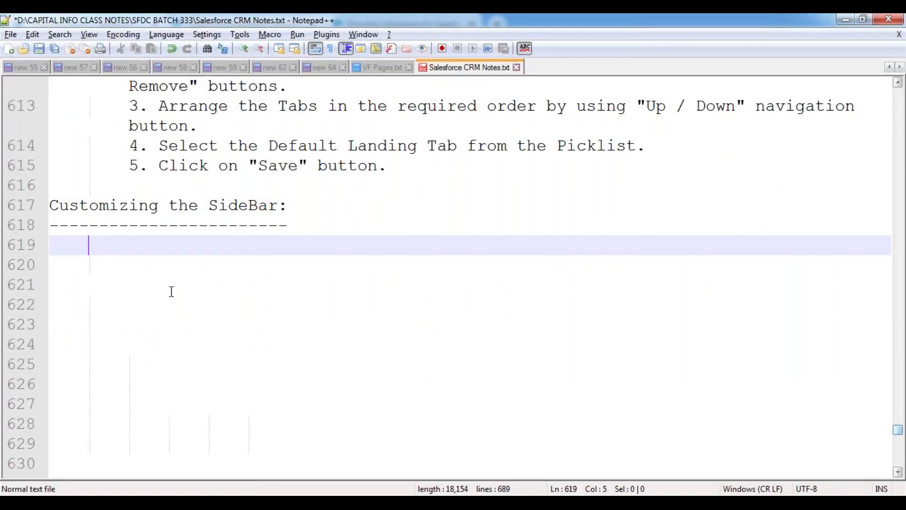
text(Click on)
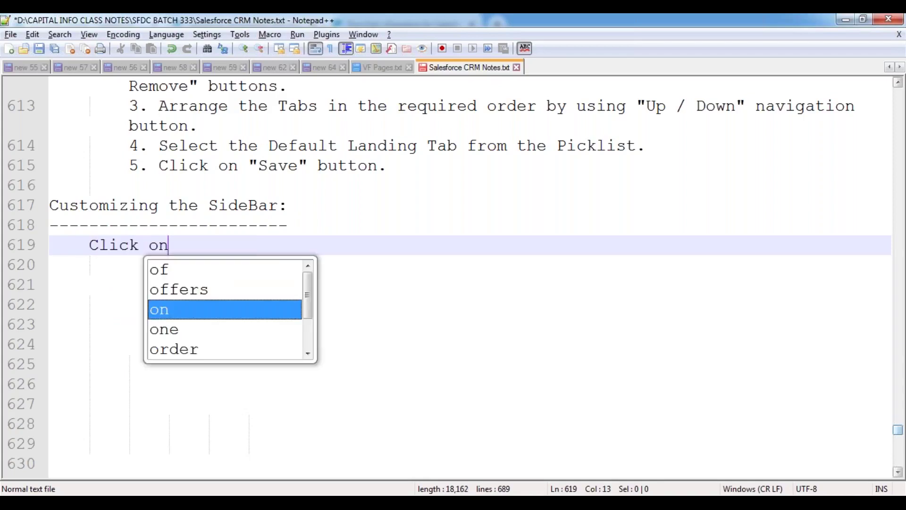
text( "Setup" men)
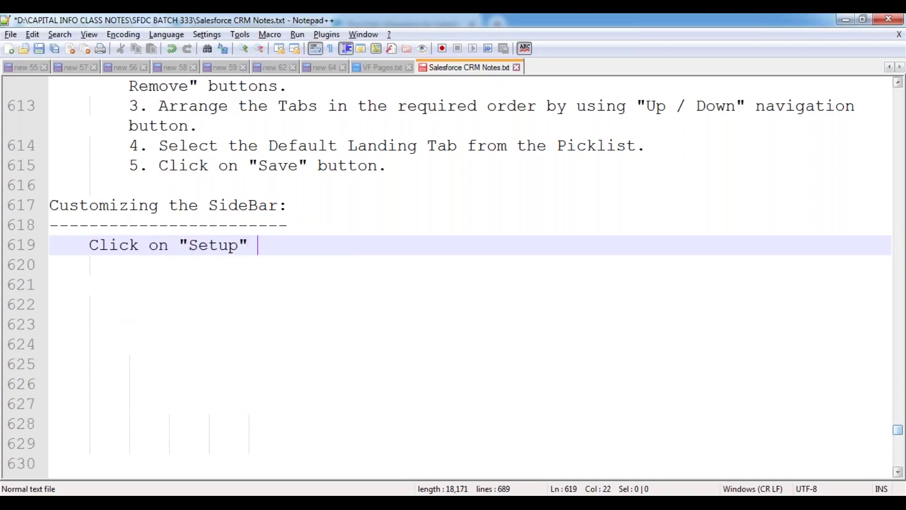
text(u.)
Add the further indented item '1. Goto the "Build" menu in the left Panel.' below the Setup line.
key(Return)
key(Tab)
text(1. )
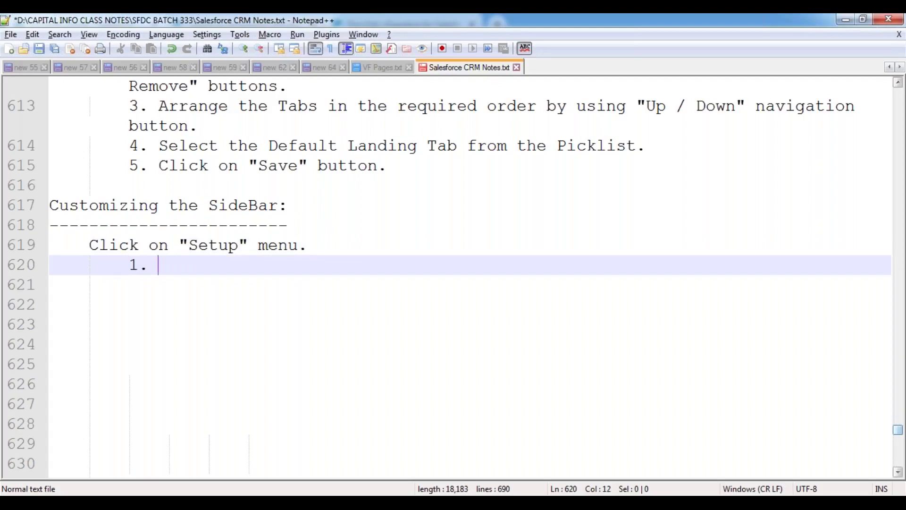
text(Goto the "Build")
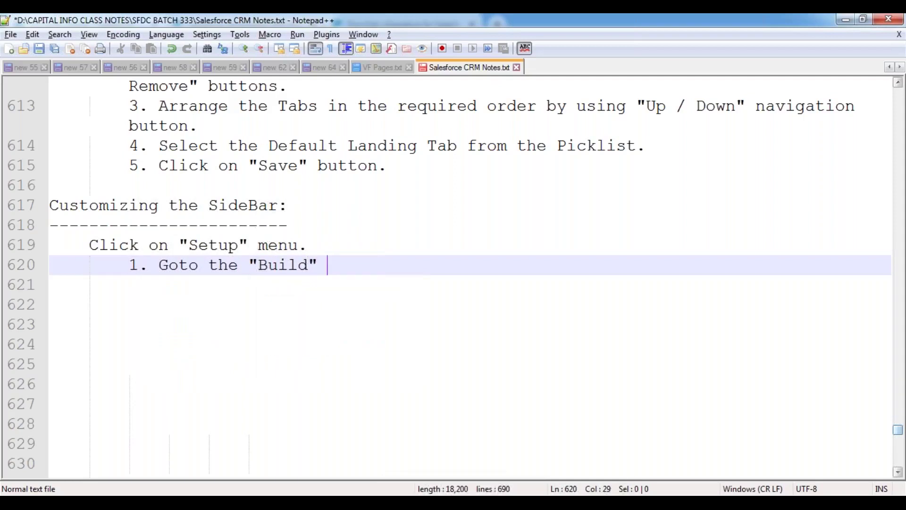
text( menu in the l)
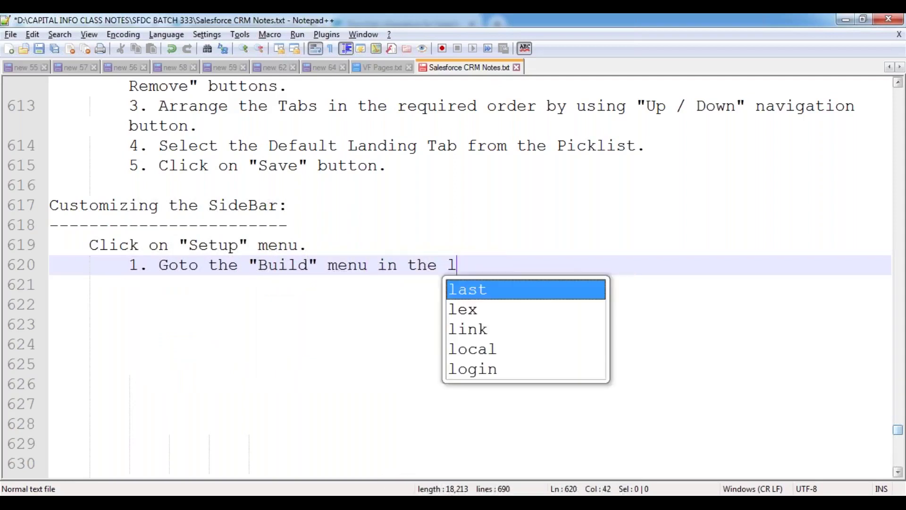
text(eft Pane,)
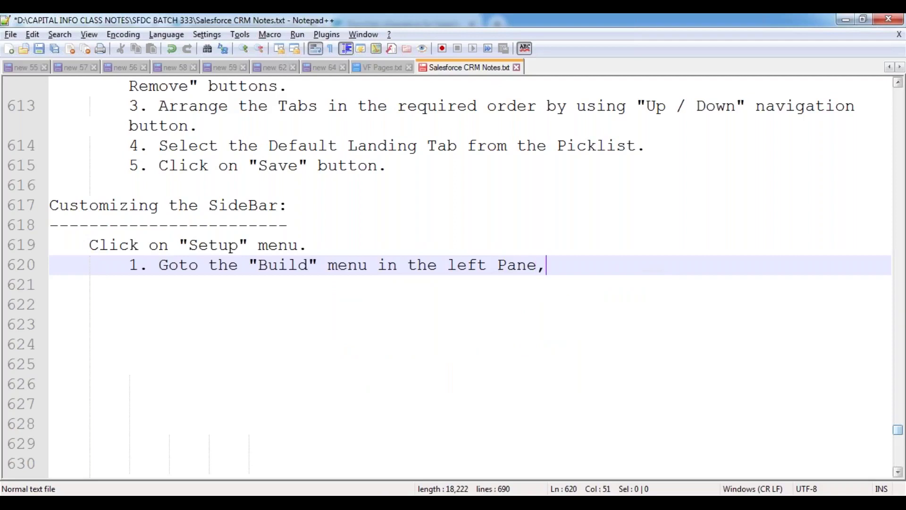
key(BackSpace)
text(l.)
Add the item '2. Click on "Customize" and expand it.' below the Build menu item.
key(Return)
text(2. )
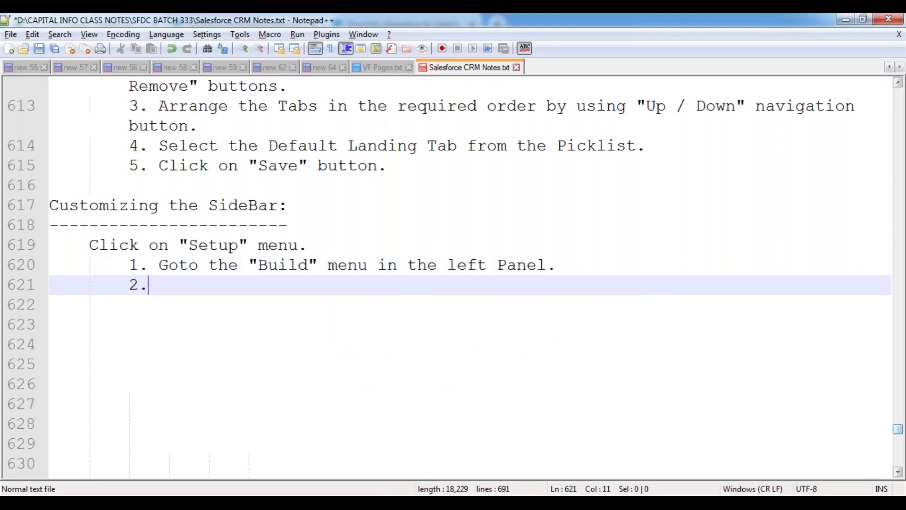
text(Cl)
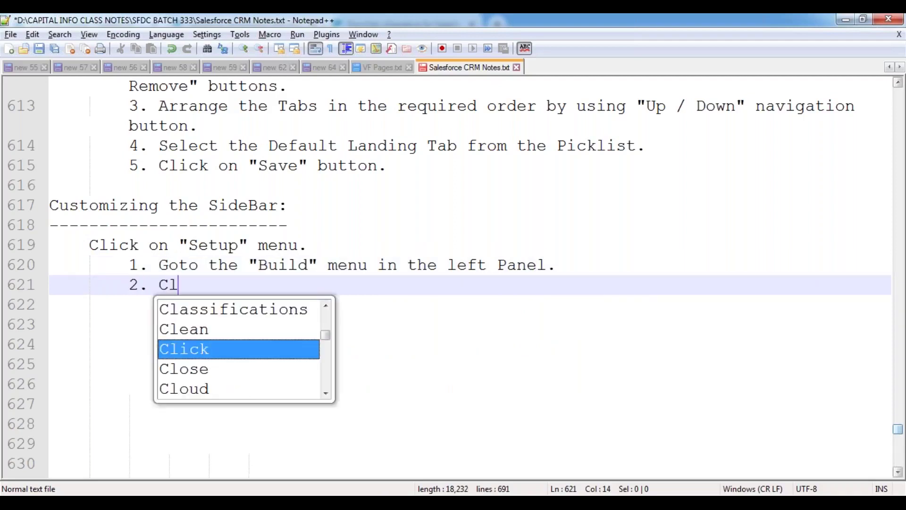
text(ick on "Cust)
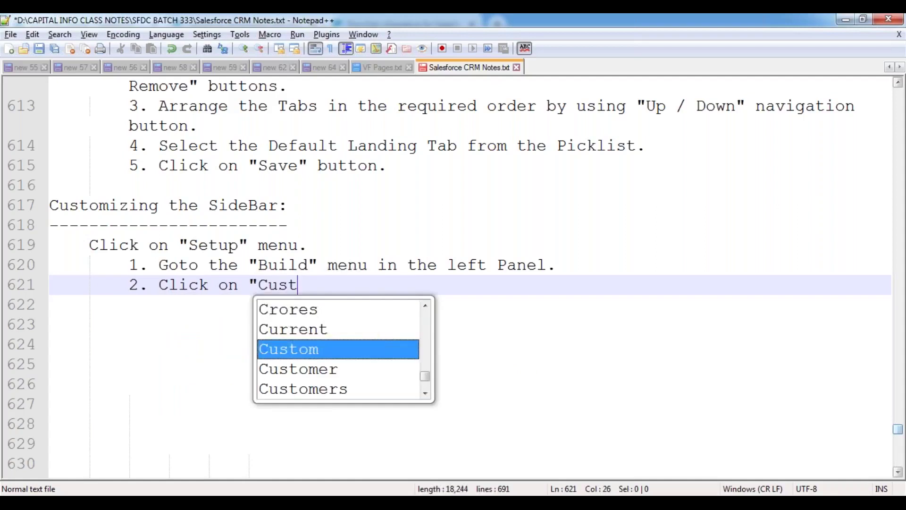
text(omize" and e)
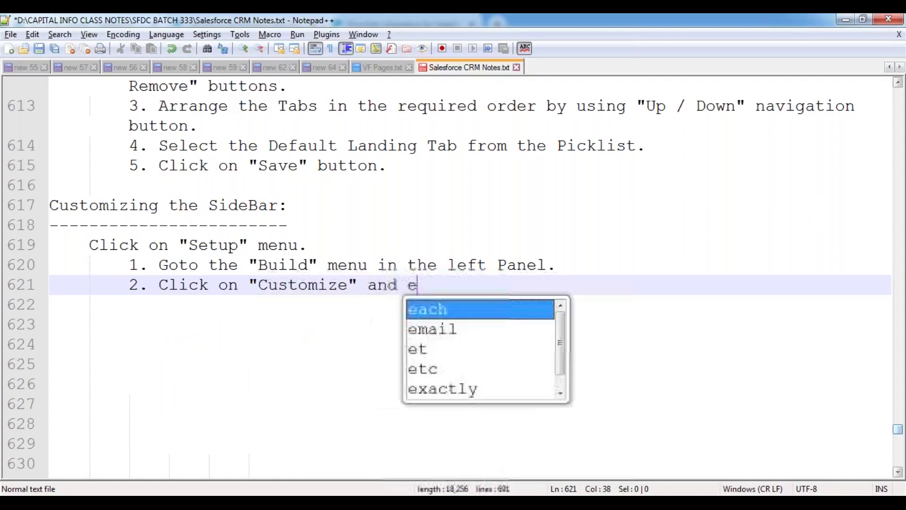
text(xpand it.)
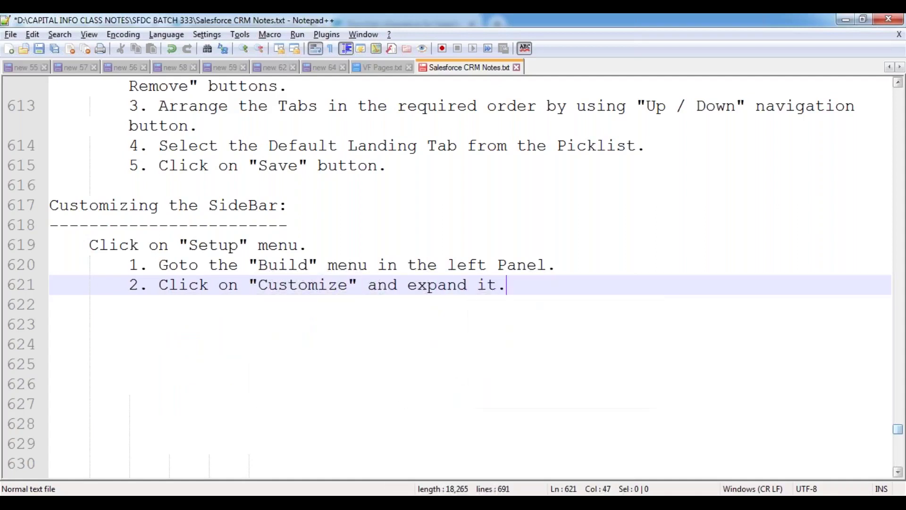
Add the item '3. Click on "User Interface" link.' to the SideBar customization steps.
key(Return)
text(2.)
key(BackSpace)
key(BackSpace)
text(3. )
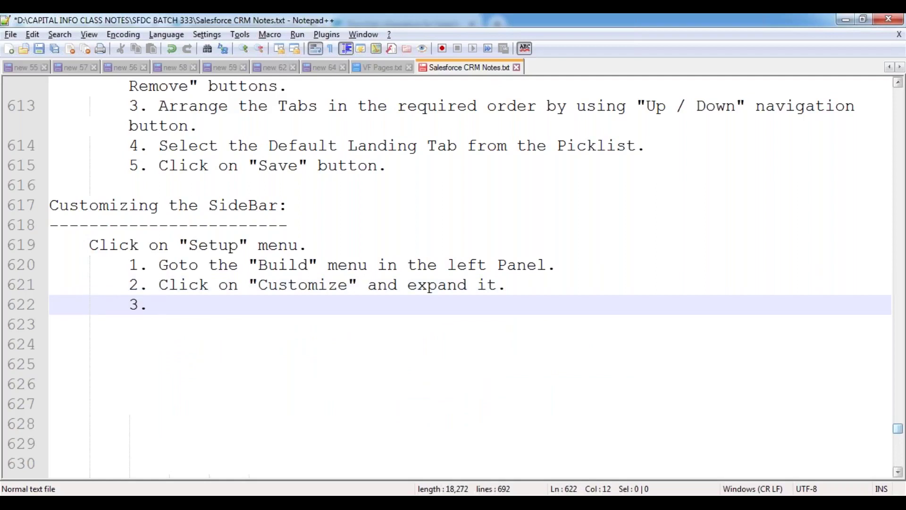
text(Clic)
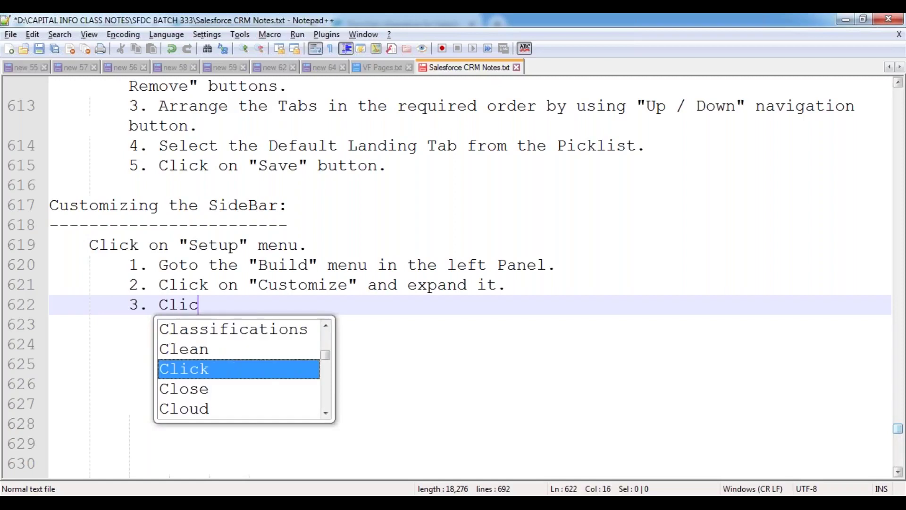
text(k on "Us)
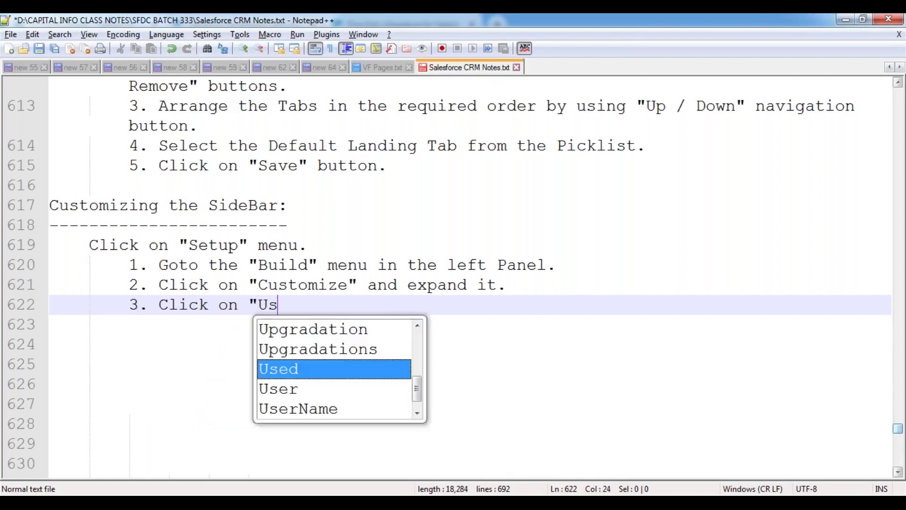
text(er Interf)
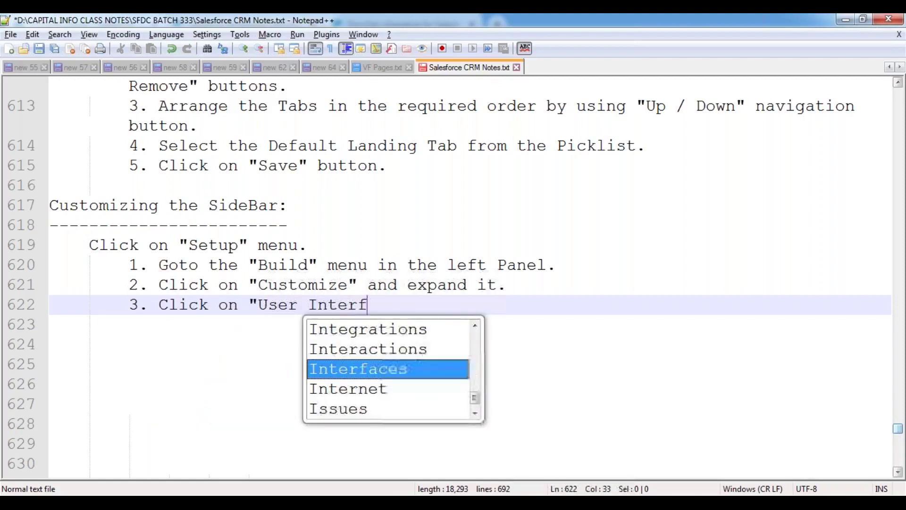
text(ace" link.)
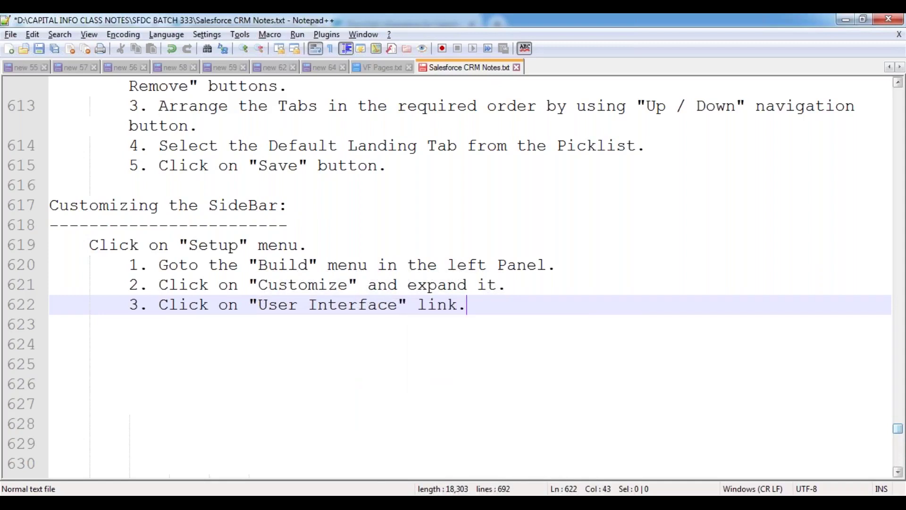
Add the item '4. Goto the "SideBar" Settings Section.' below the User Interface item.
key(Return)
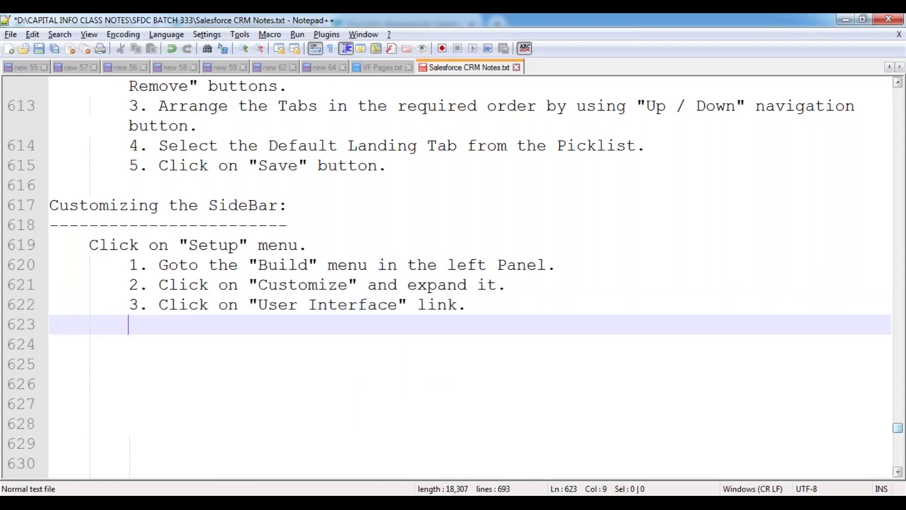
text(4. Goto)
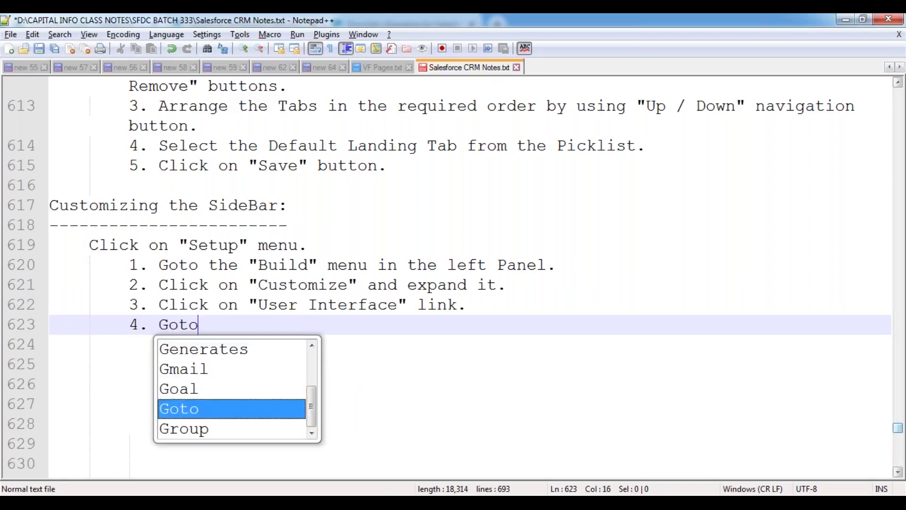
text( the "SideV)
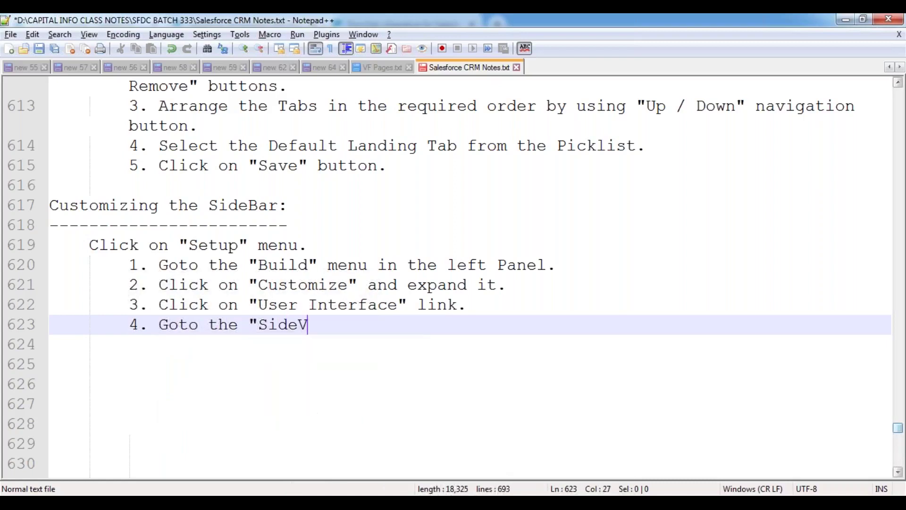
key(BackSpace)
text(Ba)
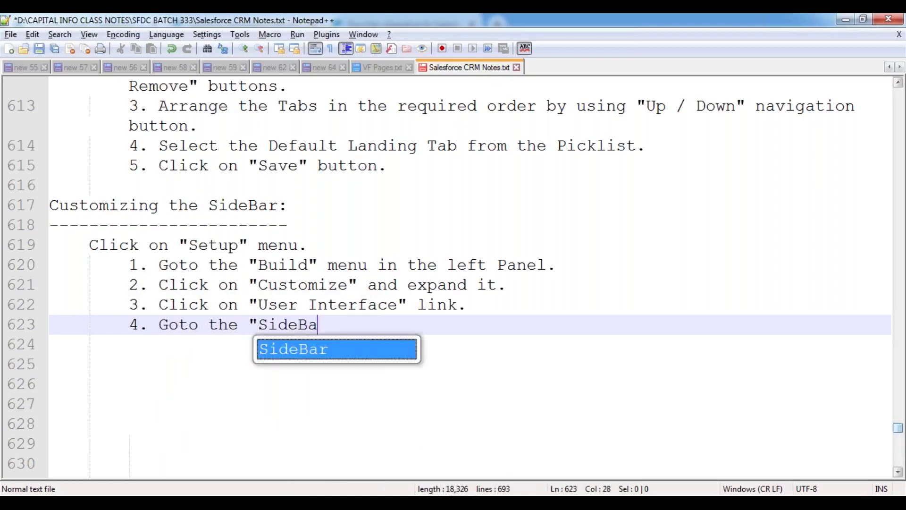
text(r" Setting)
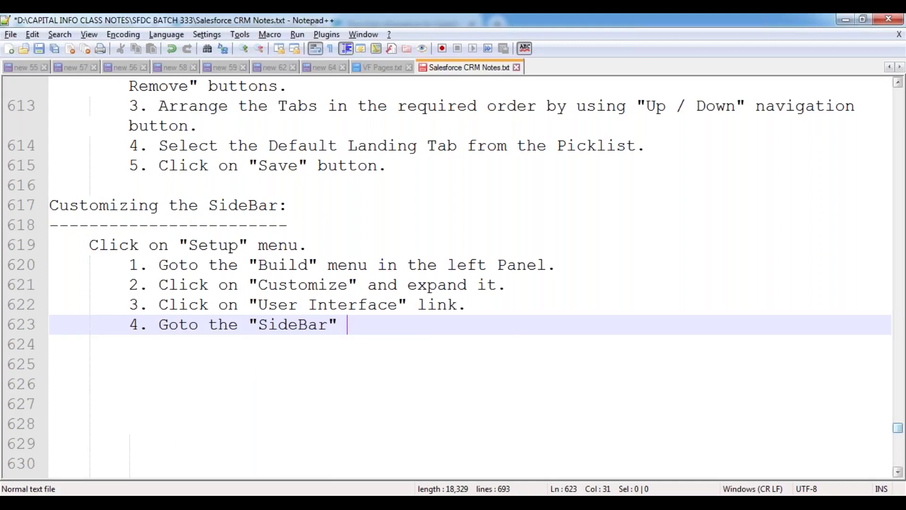
text(s Section.)
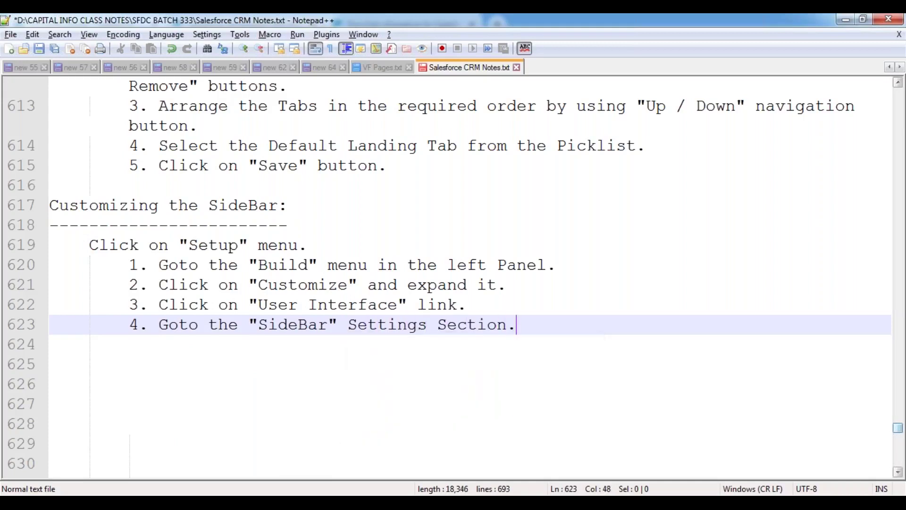
Add the item '5. Select the CheckBox "Enable Collapsible SideBar".' to the SideBar steps.
key(Return)
text(5. )
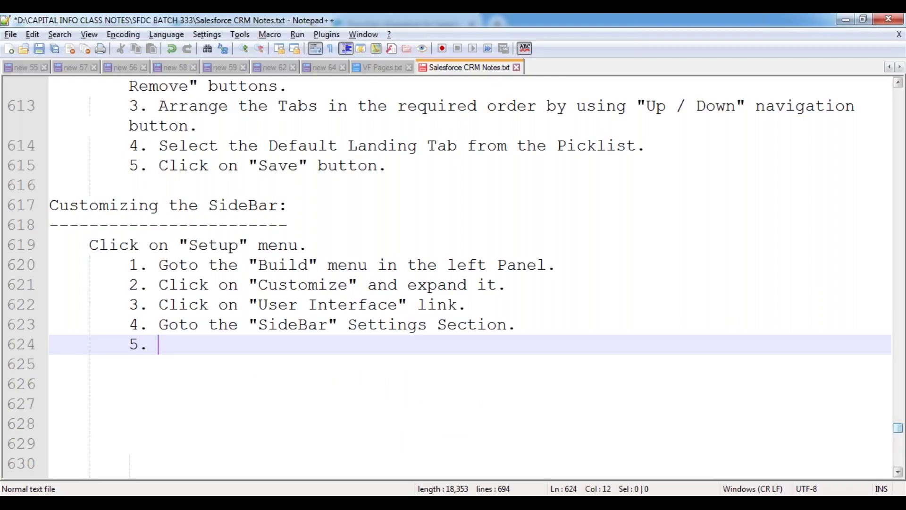
text(Se)
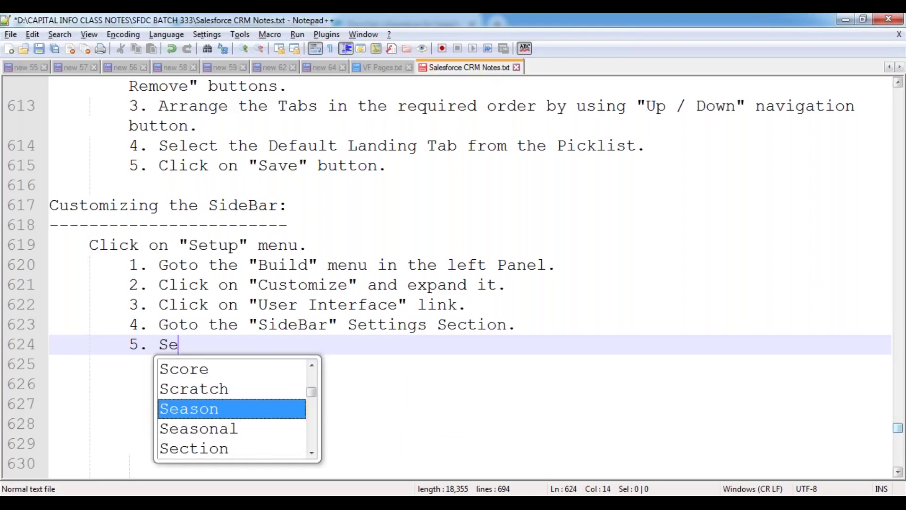
text(lect the Check)
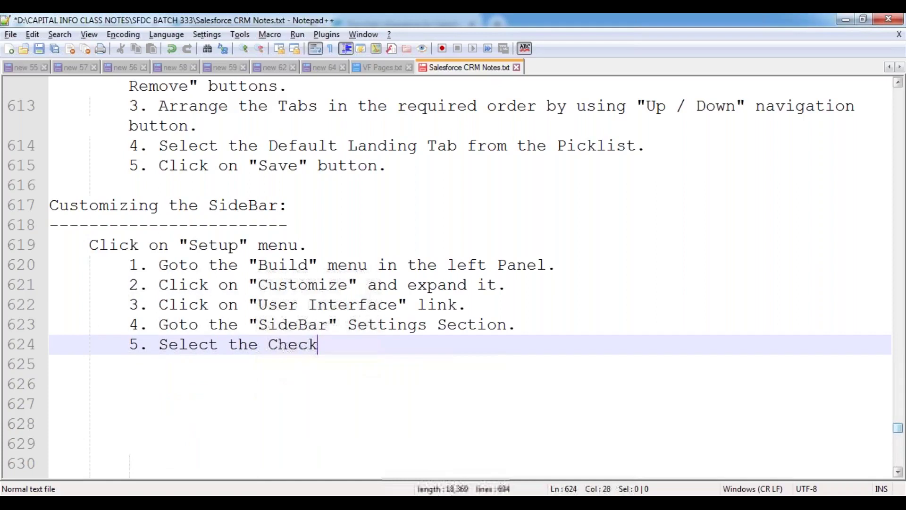
text(Box "E)
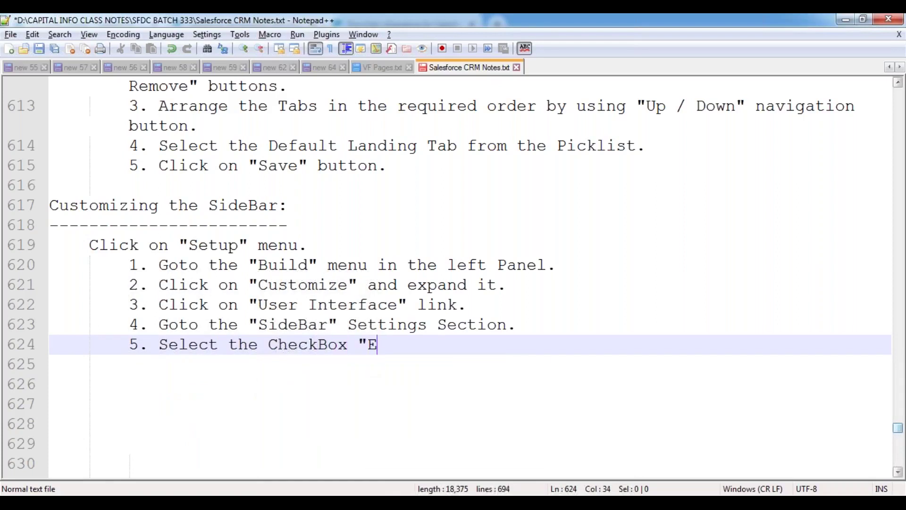
text(nable Coll)
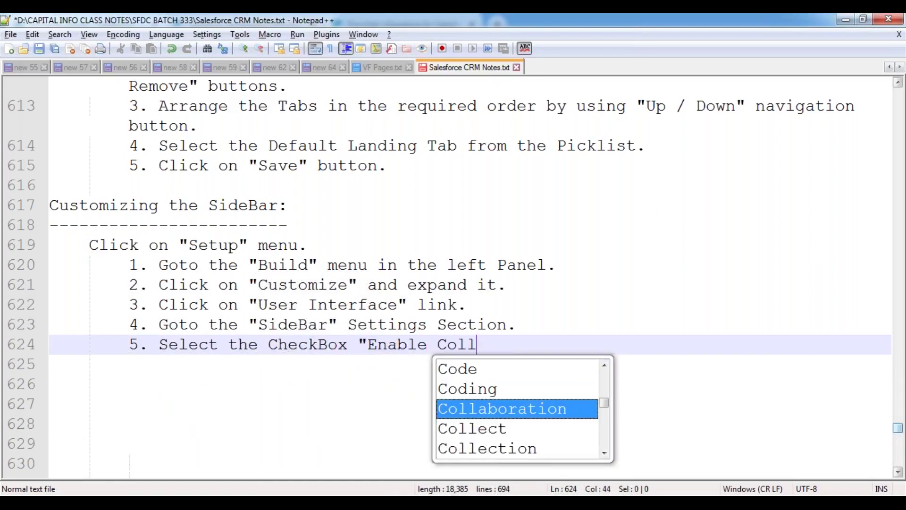
text(apsibl)
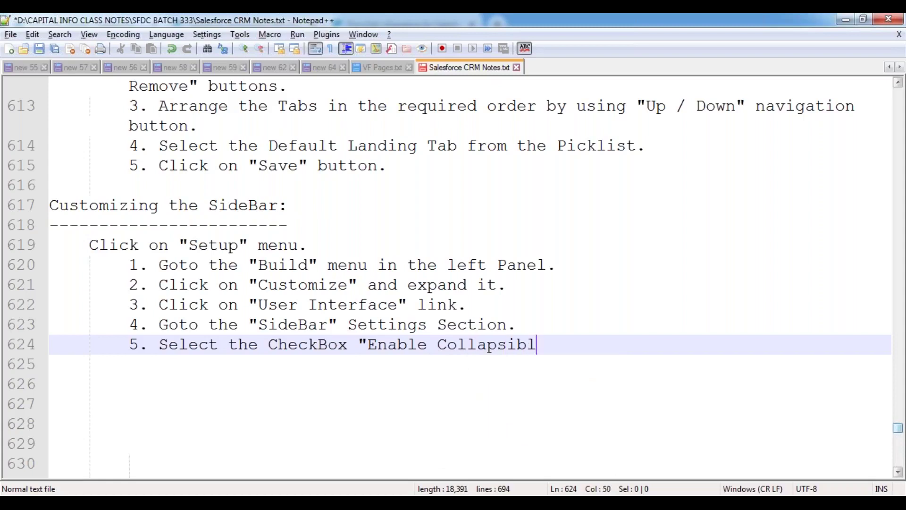
text(e SideBa)
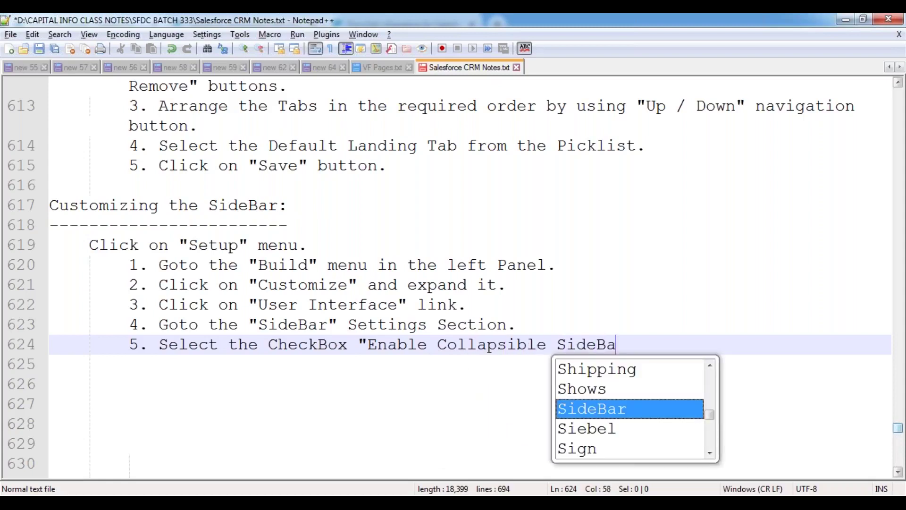
text(r".)
Add the item '6. Click on "Save" button.' followed by blank lines, and save the notes file.
key(Return)
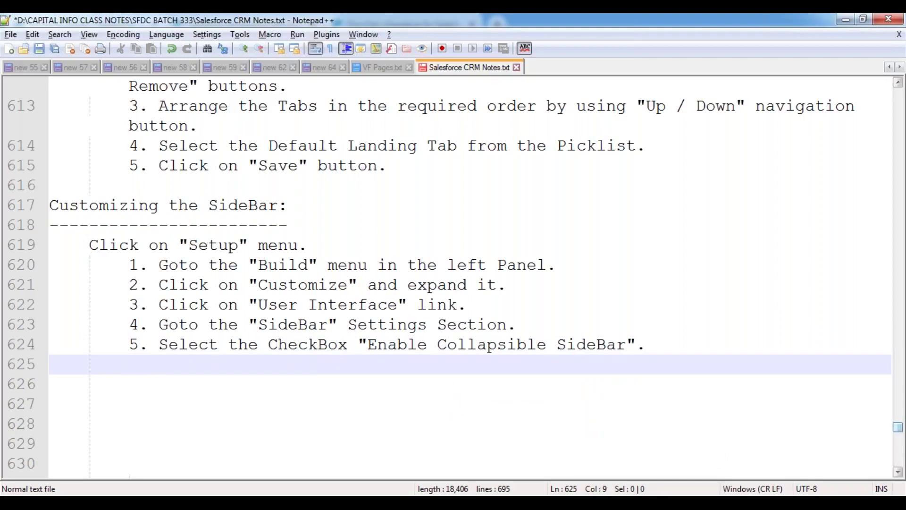
text(6. Click on )
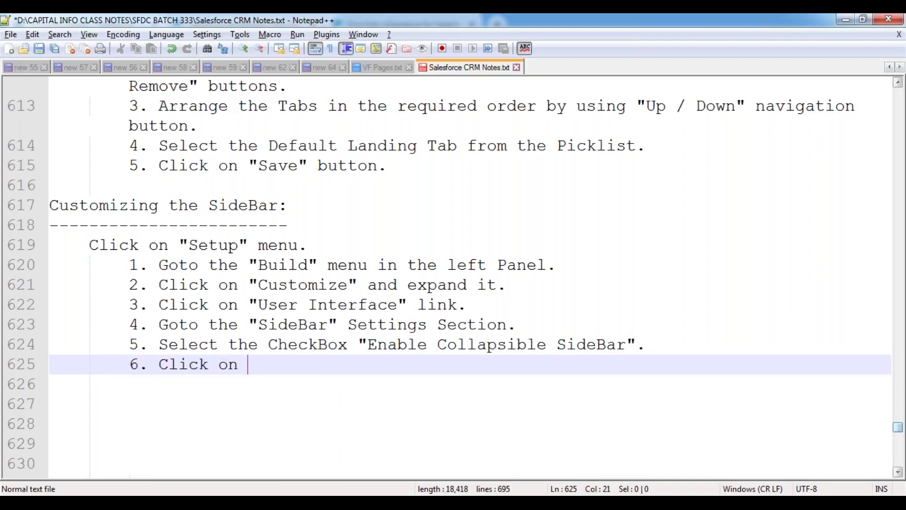
text("Save" button,.)
key(Return)
key(BackSpace)
key(BackSpace)
key(BackSpace)
key(BackSpace)
key(BackSpace)
text(.)
key(Return)
key(Return)
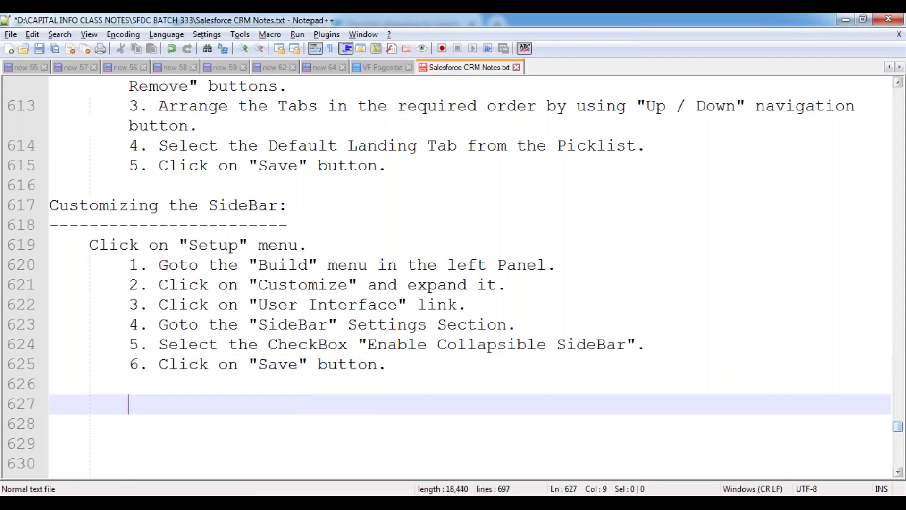
key(ctrl+s)
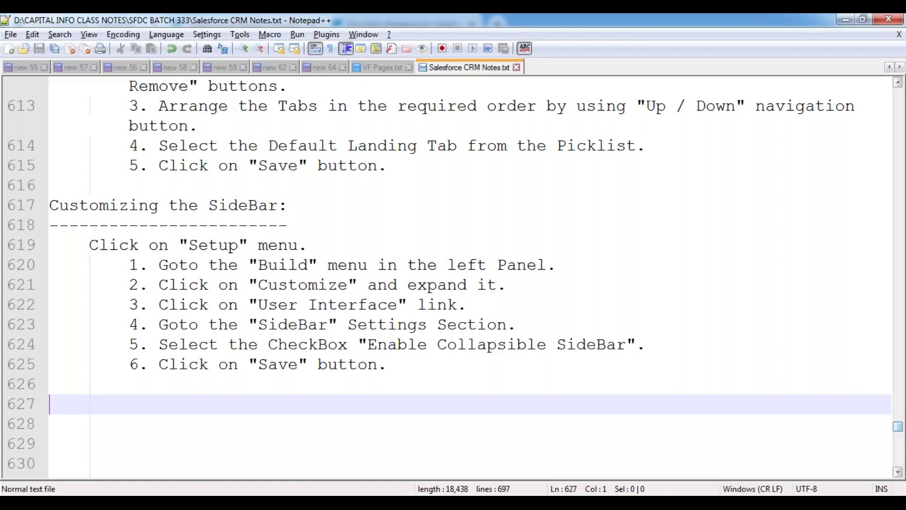
Review the SideBar steps by highlighting the key terms from "Build" through "Customize", "User Interface", SideBar settings, the checkbox and "Save".
double_click(289, 268)
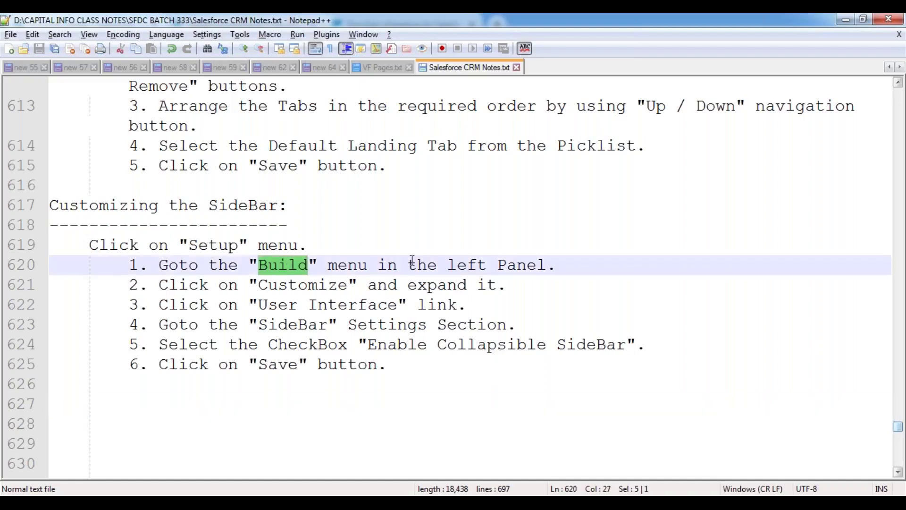
double_click(304, 285)
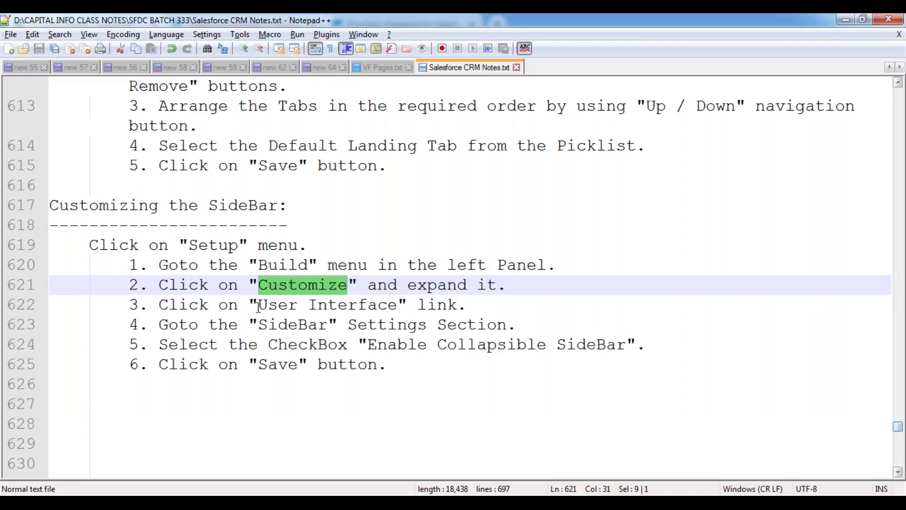
drag(262, 304, 404, 306)
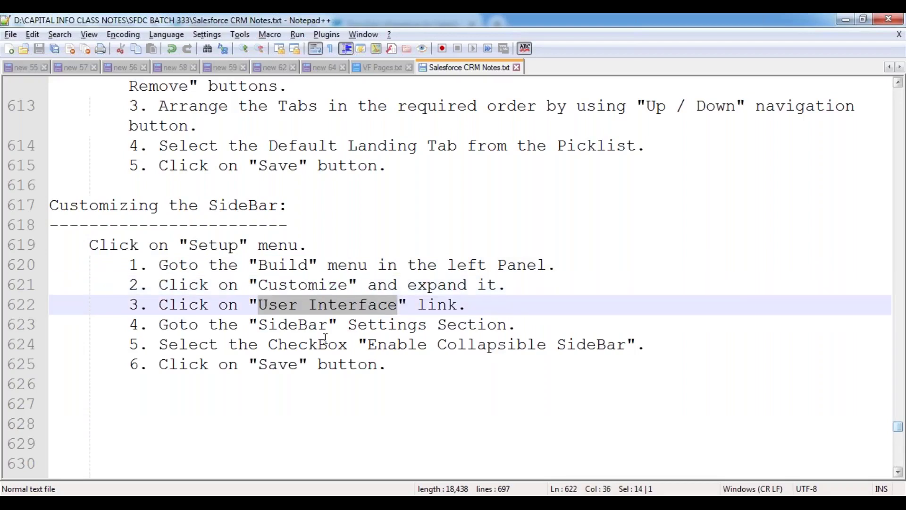
drag(259, 330, 524, 326)
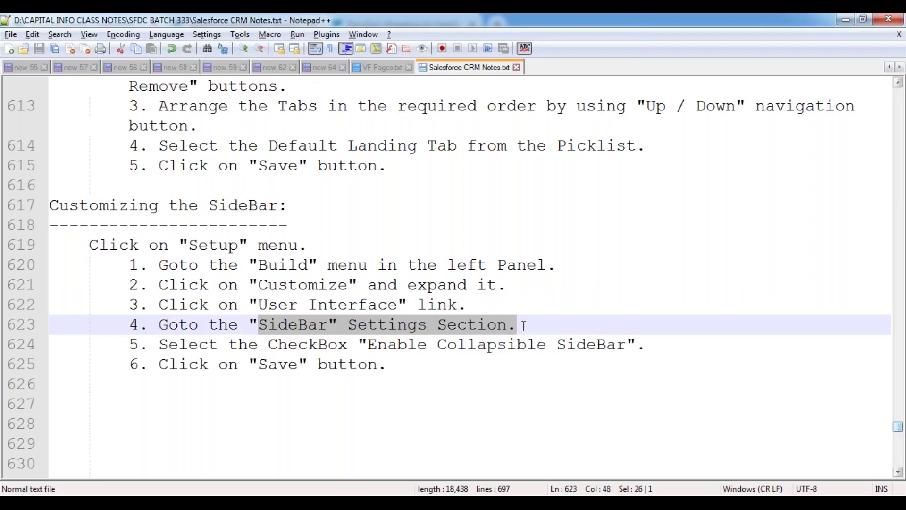
drag(373, 348, 628, 346)
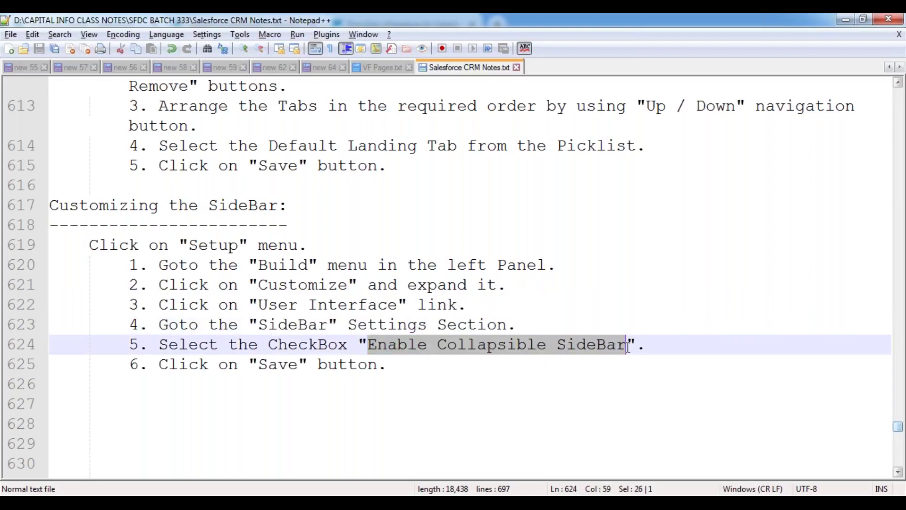
double_click(281, 369)
click(343, 376)
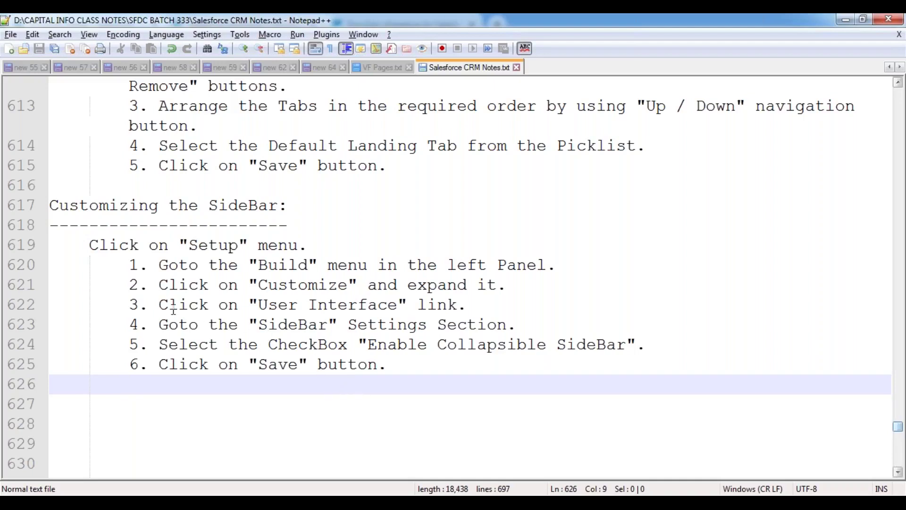
Switch to the Chrome window with the Salesforce Accounts home page and show its header.
scroll(162, 304, down, 2)
scroll(134, 304, up, 1)
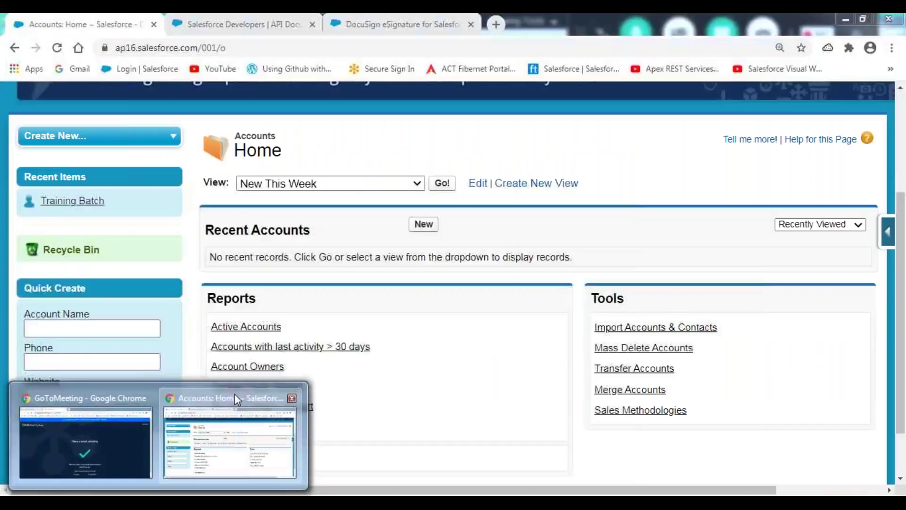
click(234, 394)
scroll(417, 286, up, 4)
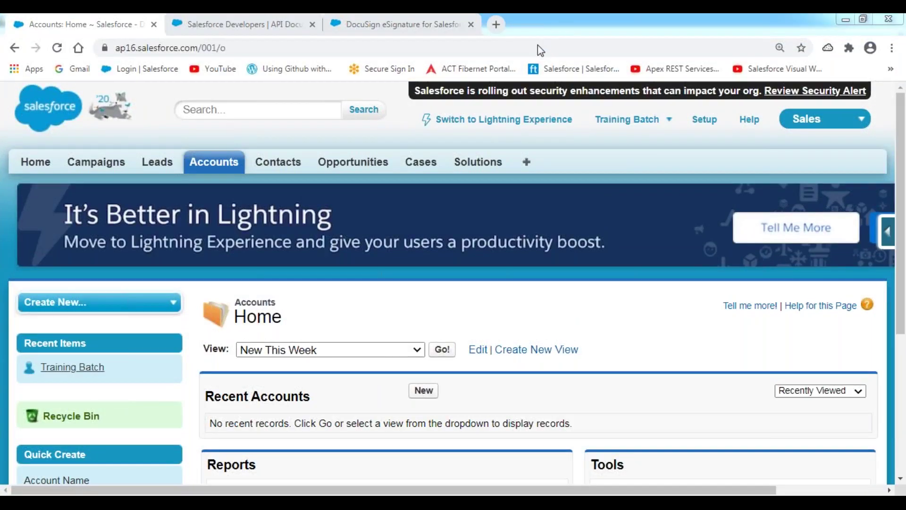
Open Setup and go to the User Interface settings under Customize in the Build section.
mouse_move(682, 109)
mouse_down()
mouse_move(727, 109)
mouse_move(733, 134)
mouse_move(680, 138)
mouse_move(678, 109)
mouse_up()
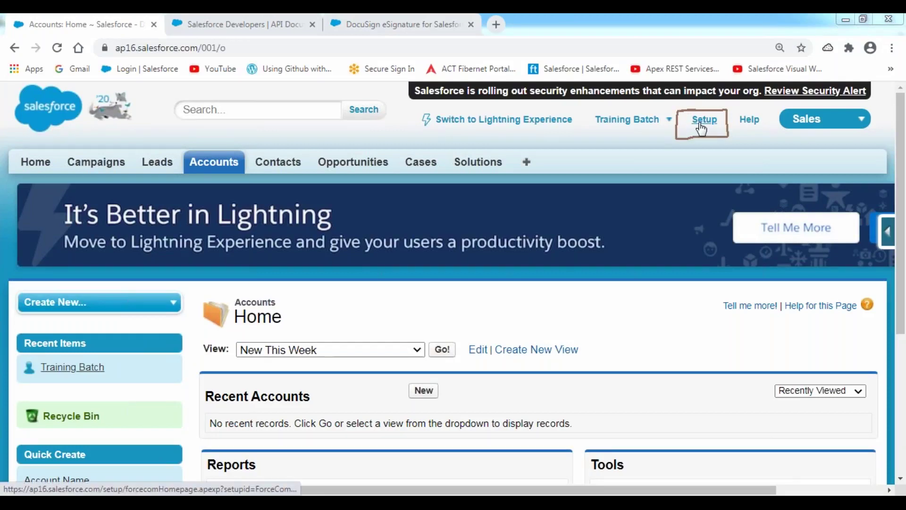
click(699, 124)
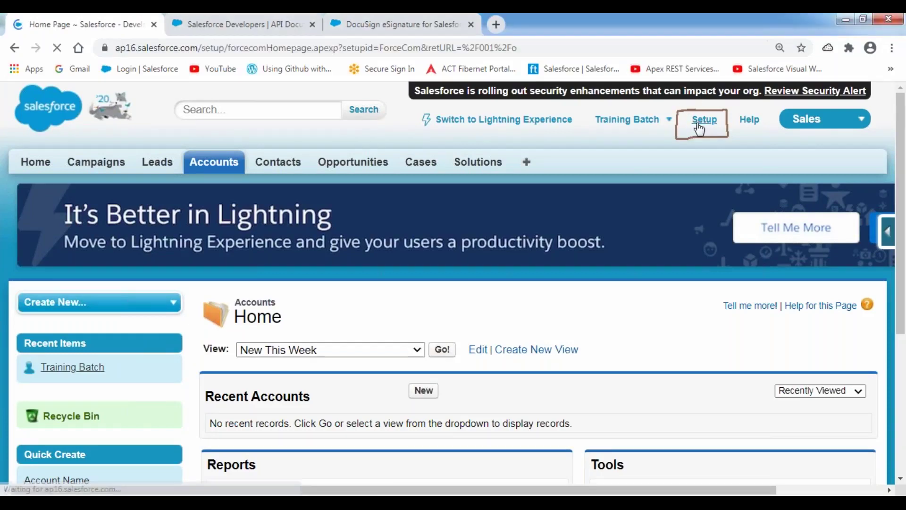
scroll(176, 271, down, 8)
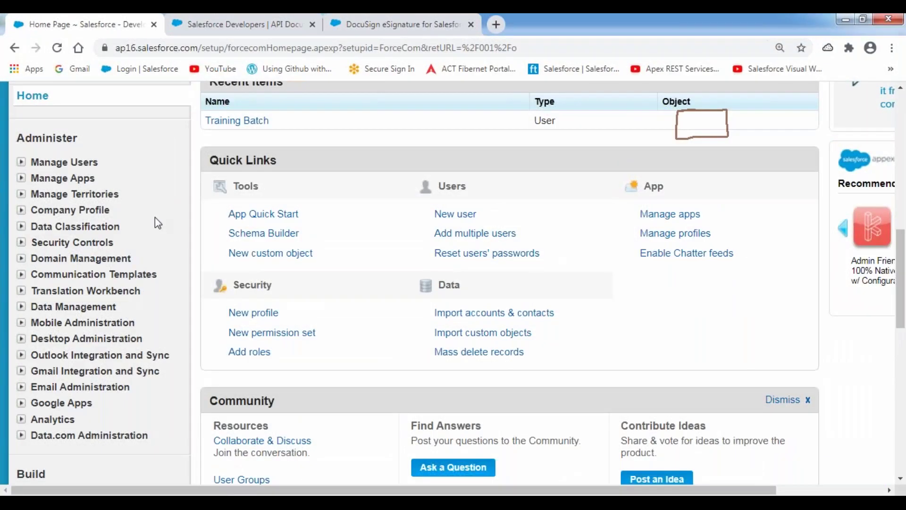
scroll(155, 218, down, 5)
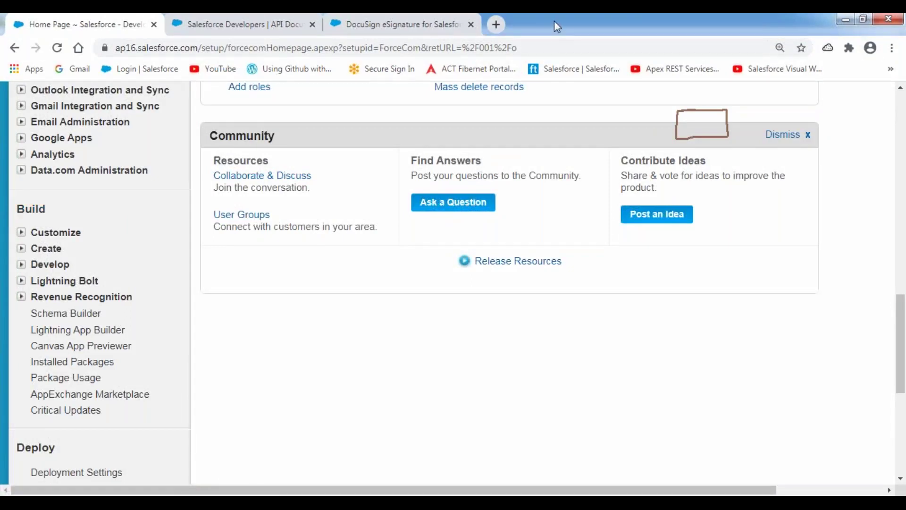
mouse_move(13, 199)
mouse_down()
mouse_move(15, 220)
mouse_move(54, 200)
mouse_move(15, 199)
mouse_up()
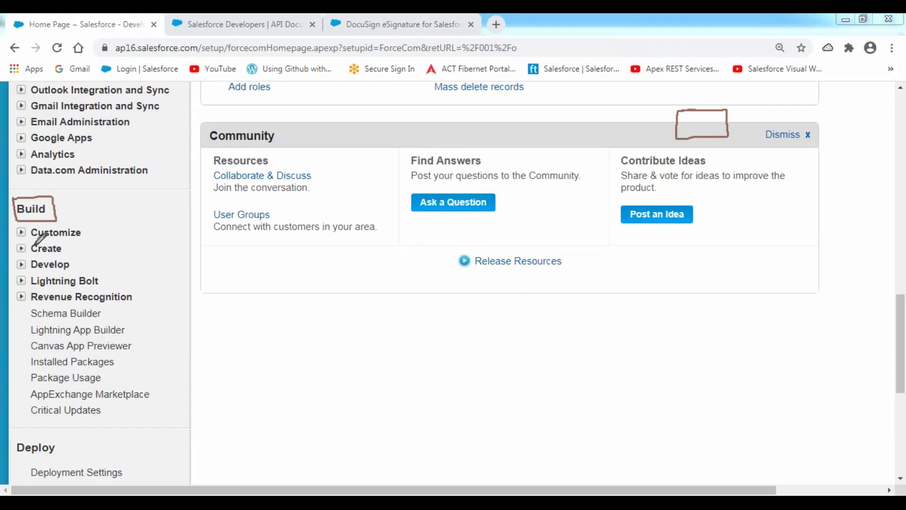
mouse_move(46, 242)
mouse_down()
mouse_move(81, 242)
mouse_move(80, 227)
mouse_move(12, 221)
mouse_move(14, 239)
mouse_move(31, 243)
mouse_up()
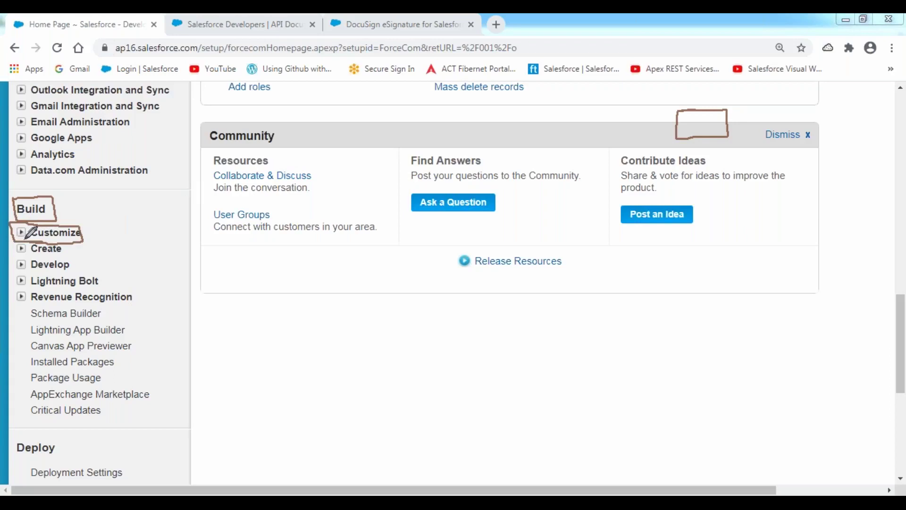
click(21, 236)
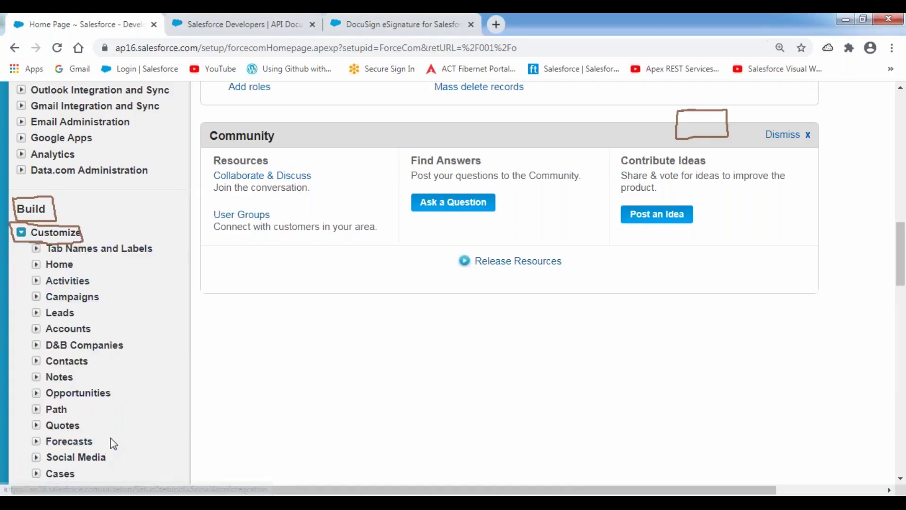
scroll(149, 426, down, 15)
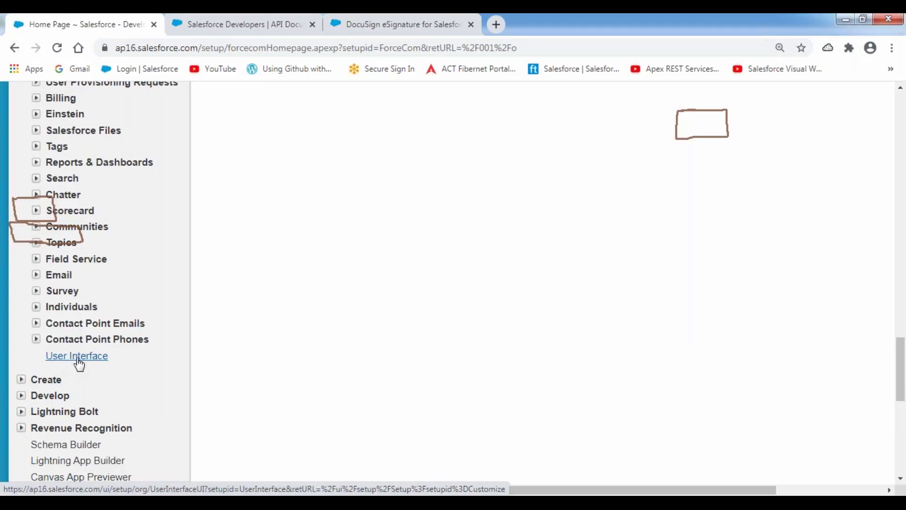
click(76, 358)
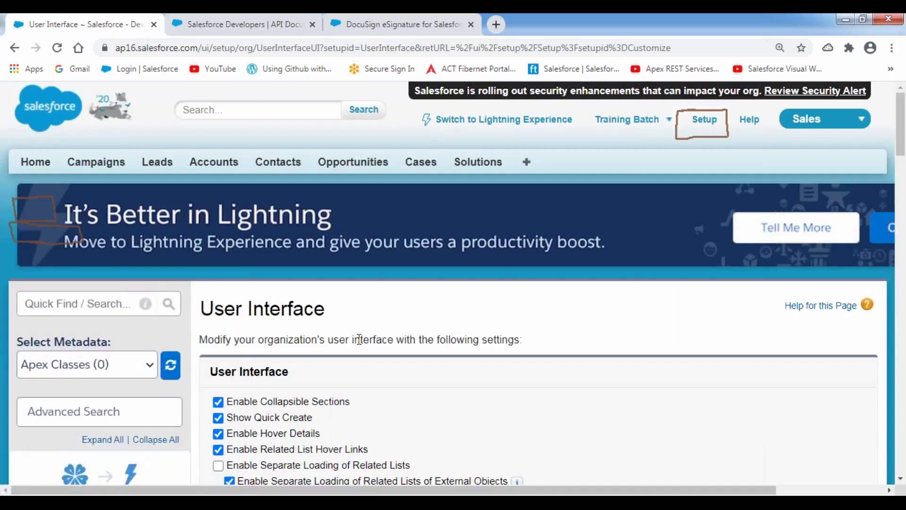
Review the settings page's section headings: User Interface, Sidebar, Calendar, Name Settings and Setup.
scroll(359, 339, down, 4)
drag(290, 175, 214, 174)
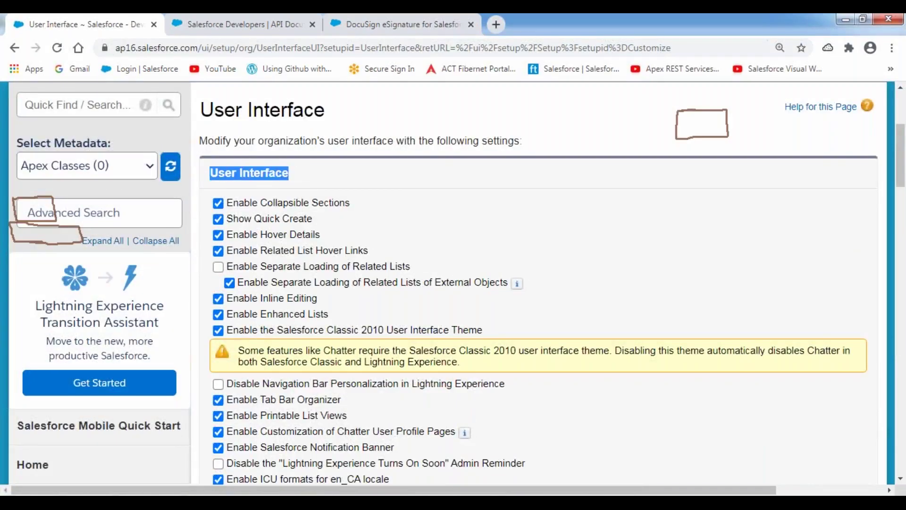
scroll(291, 221, down, 7)
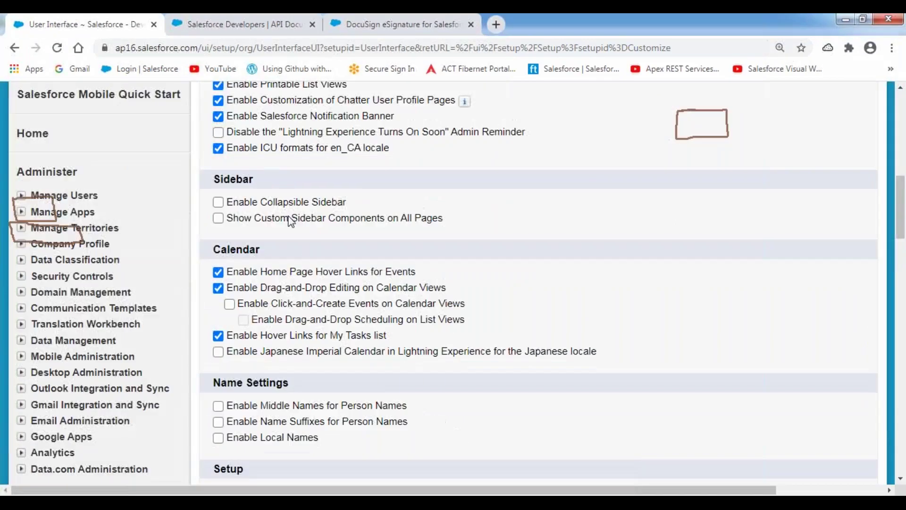
drag(262, 184, 213, 183)
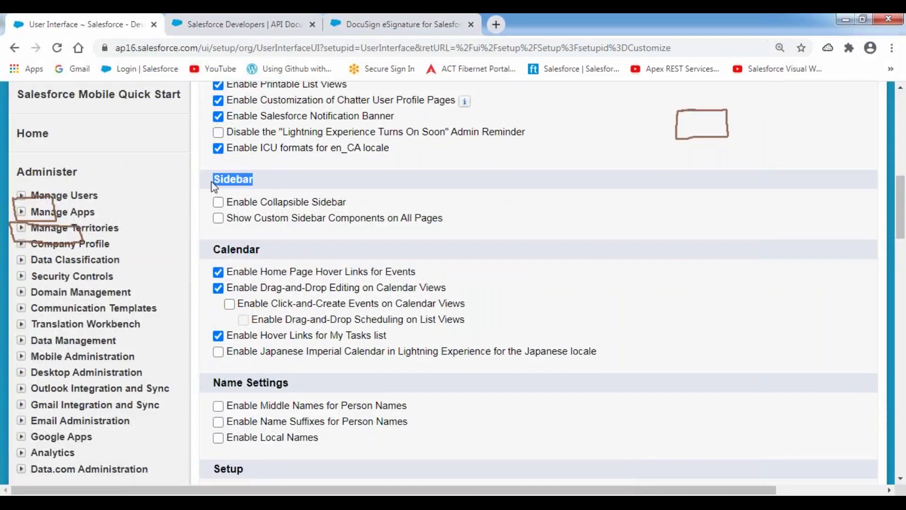
click(261, 256)
drag(261, 256, 213, 250)
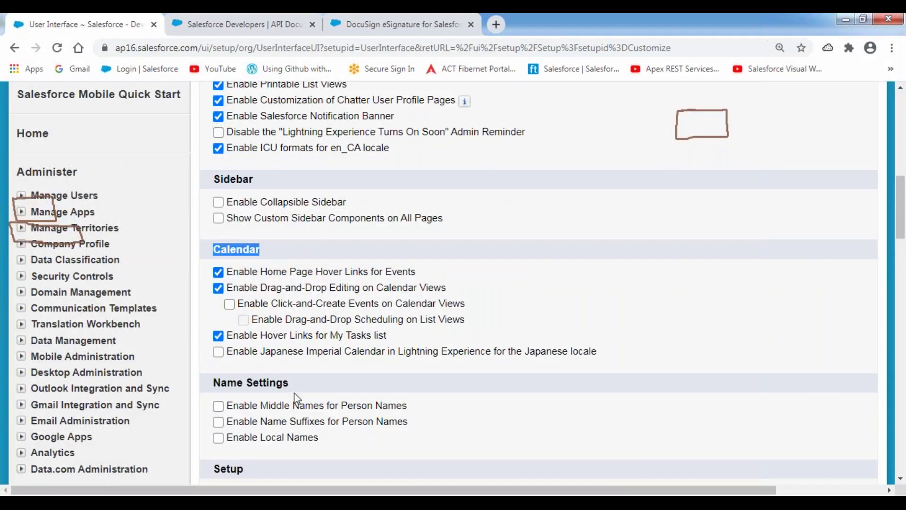
drag(296, 390, 212, 386)
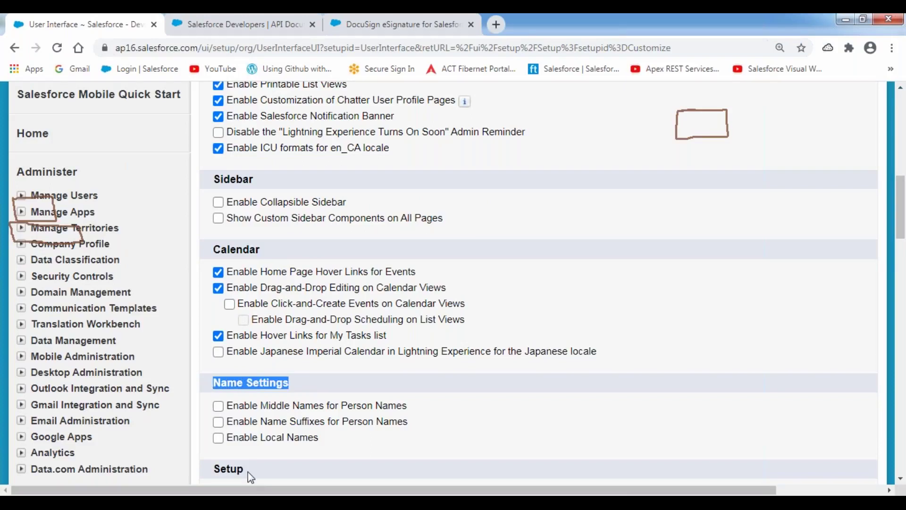
drag(248, 472, 215, 471)
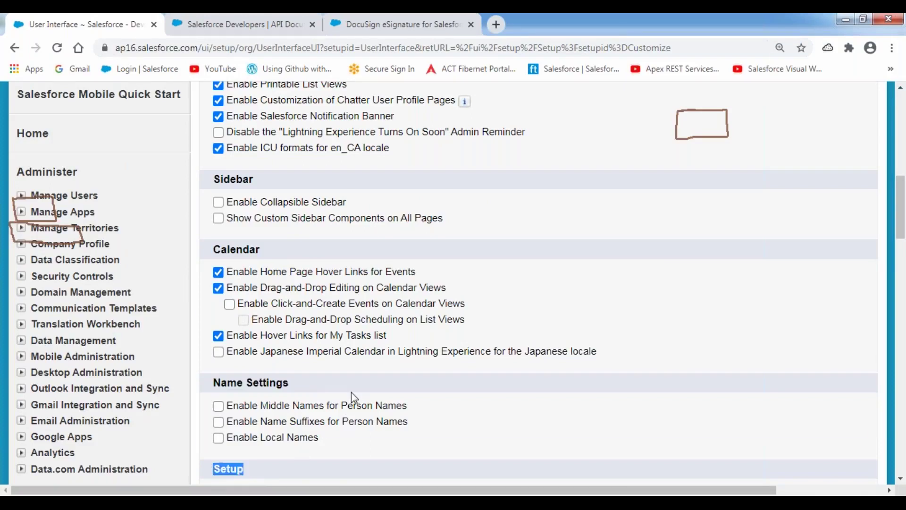
Turn on "Enable Collapsible Sidebar" in the Sidebar settings, save, and dismiss the Critical Updates dialog.
scroll(352, 392, up, 1)
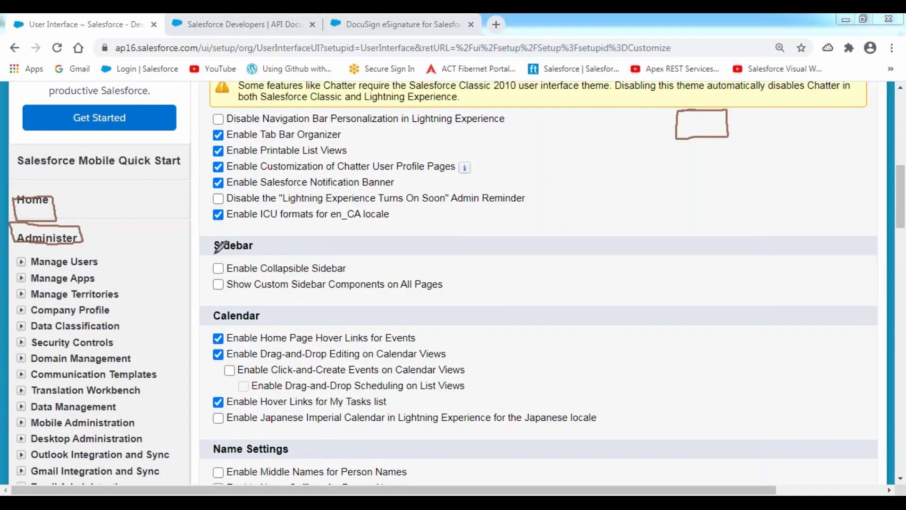
mouse_move(220, 253)
mouse_down()
mouse_move(253, 253)
mouse_move(254, 238)
mouse_move(203, 240)
mouse_move(203, 256)
mouse_move(301, 275)
mouse_move(354, 273)
mouse_move(353, 261)
mouse_move(211, 260)
mouse_move(210, 274)
mouse_up()
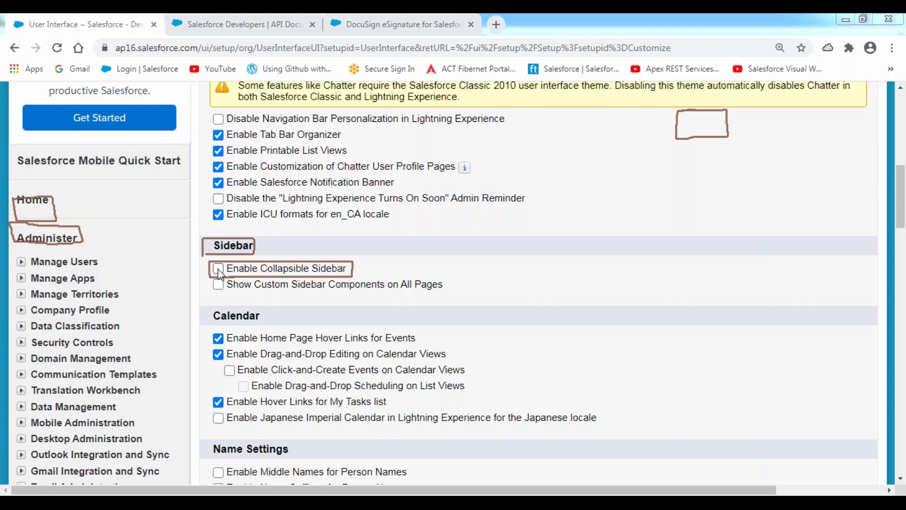
click(219, 270)
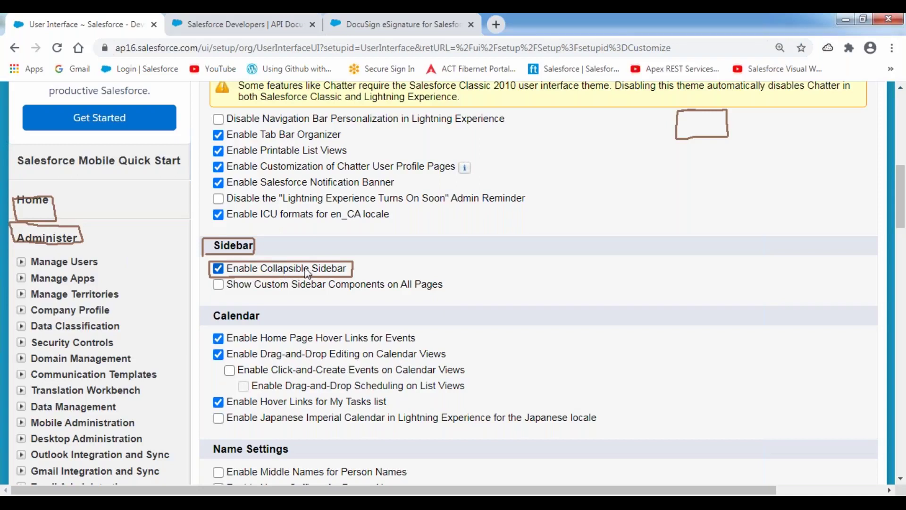
scroll(511, 295, down, 10)
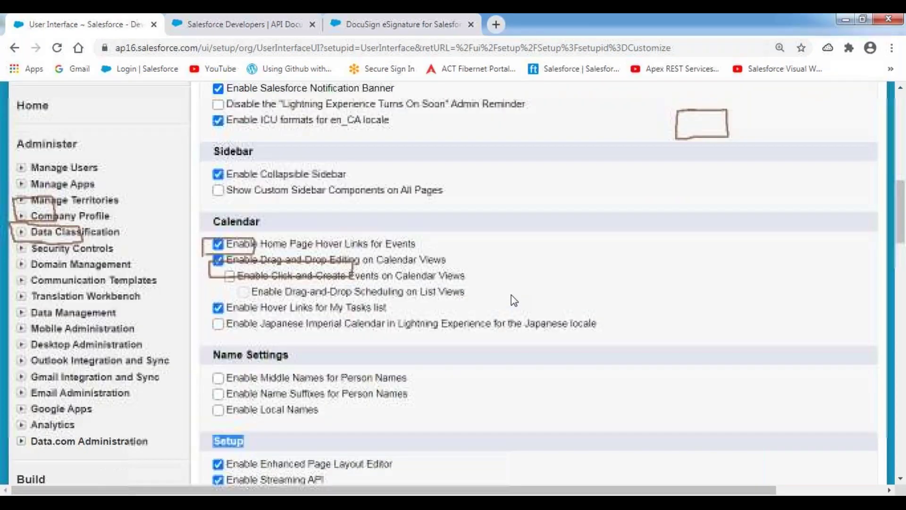
click(430, 258)
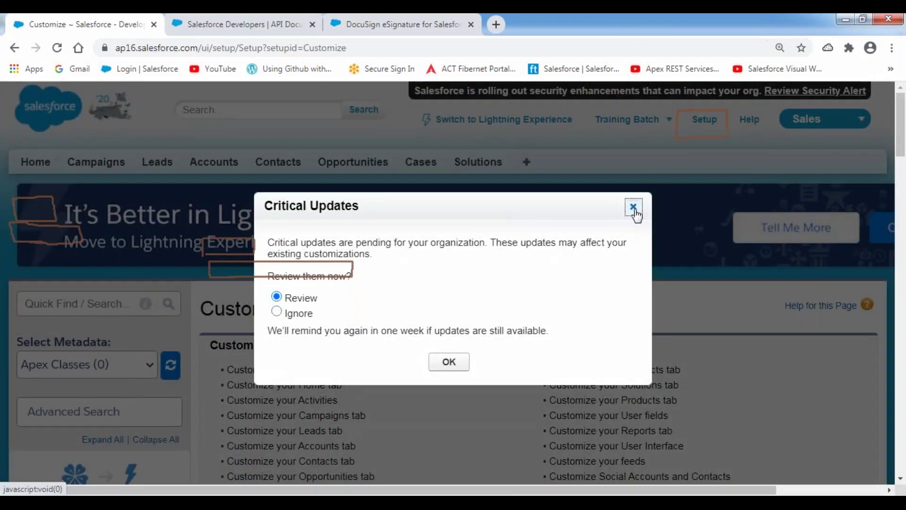
click(633, 207)
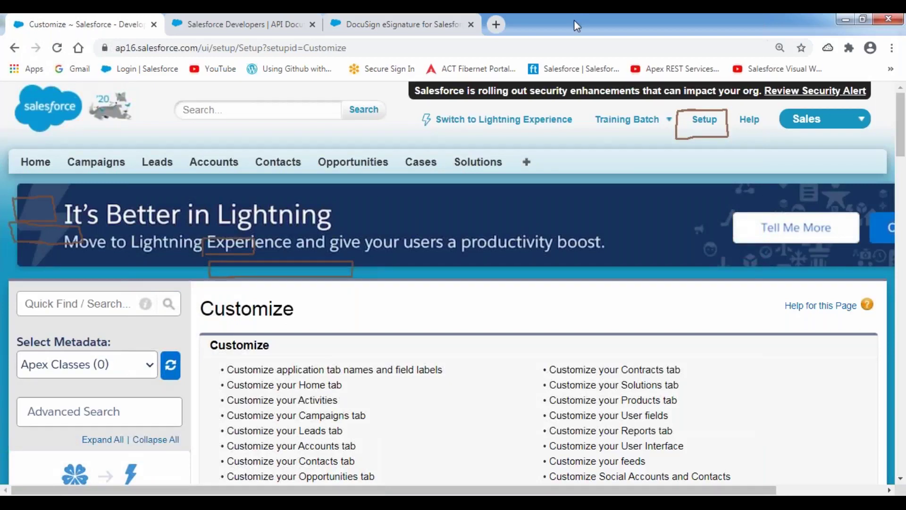
key(Escape)
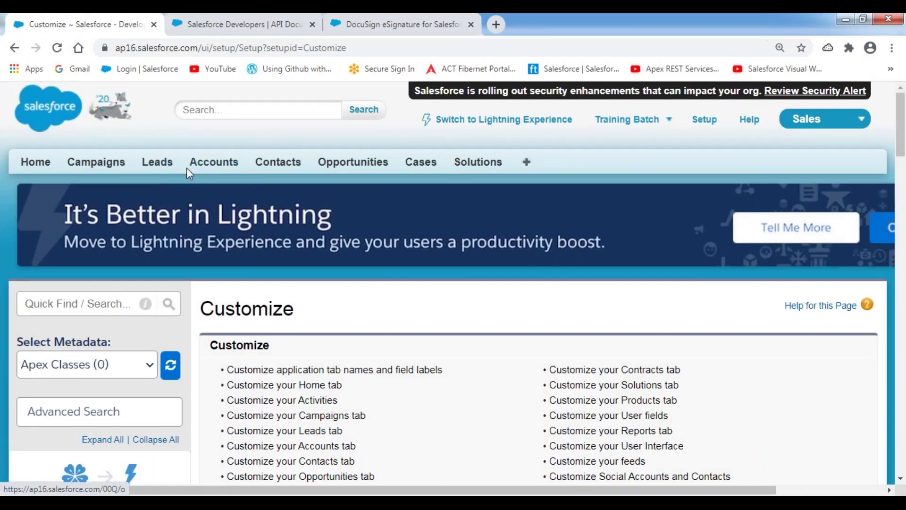
Open the Leads home page, expand its collapsed sidebar and look through the sidebar's contents.
click(157, 168)
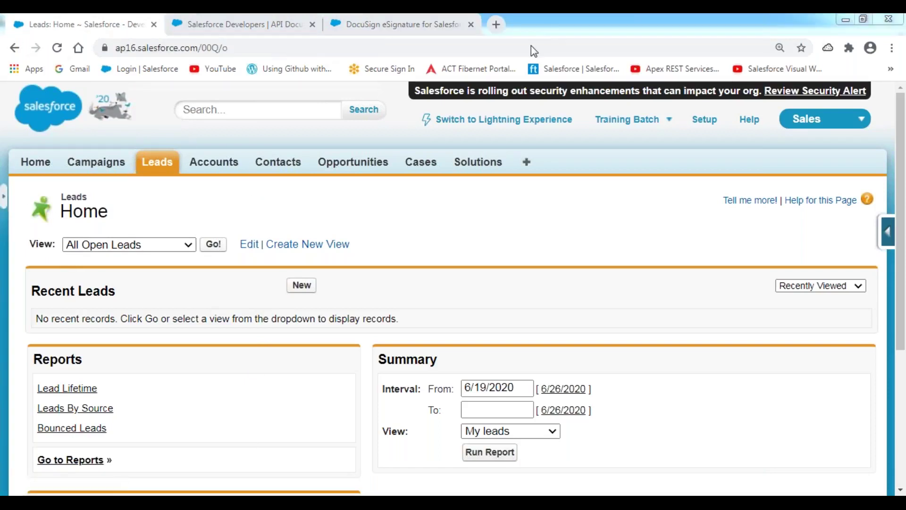
drag(11, 178, 6, 219)
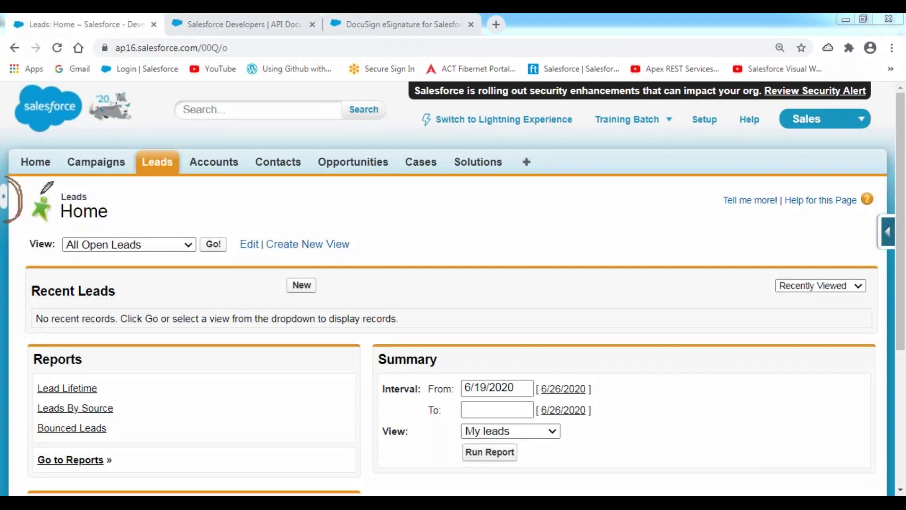
mouse_move(32, 194)
mouse_down()
mouse_move(21, 200)
mouse_move(46, 188)
mouse_move(23, 198)
mouse_move(39, 201)
mouse_up()
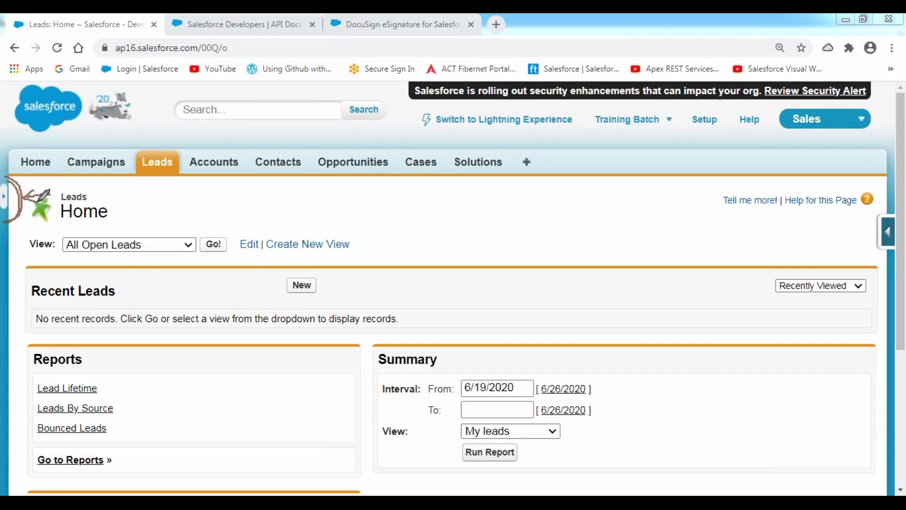
click(3, 195)
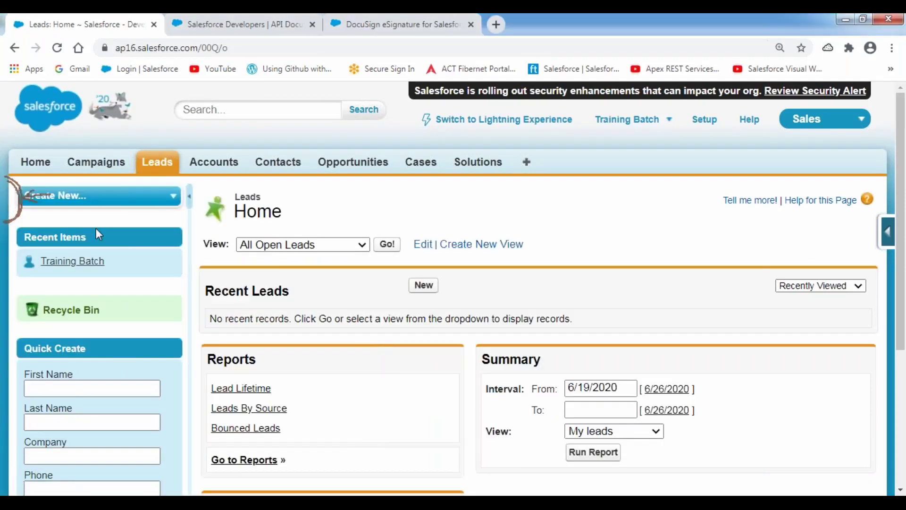
scroll(120, 317, down, 4)
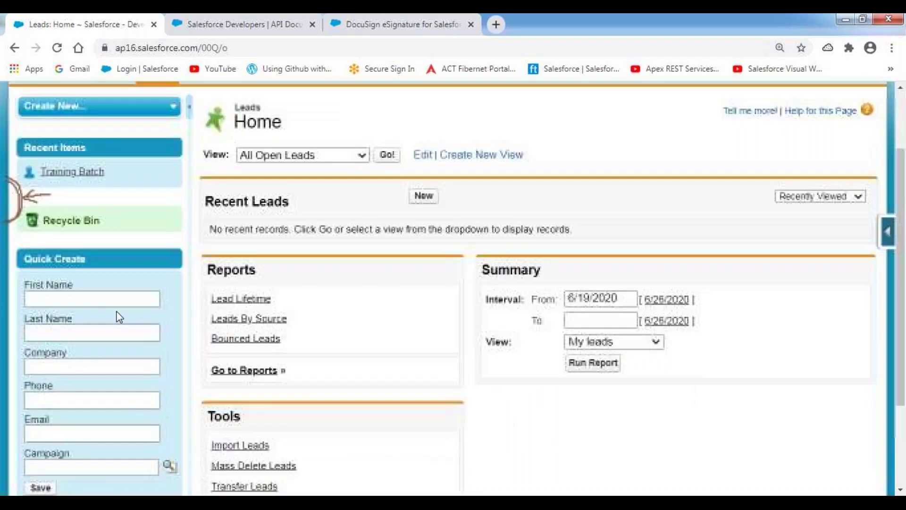
scroll(120, 316, up, 4)
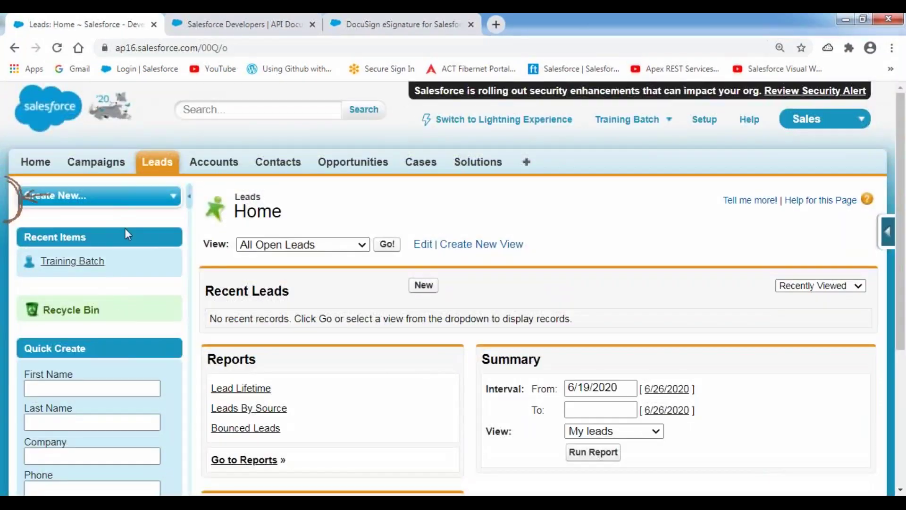
Collapse and re-expand the Leads page sidebar several times, leaving it collapsed.
click(188, 197)
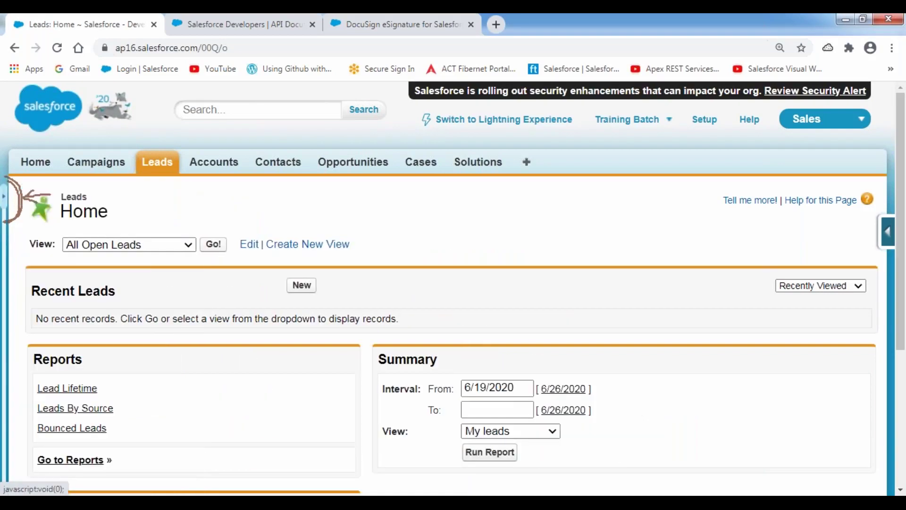
click(10, 195)
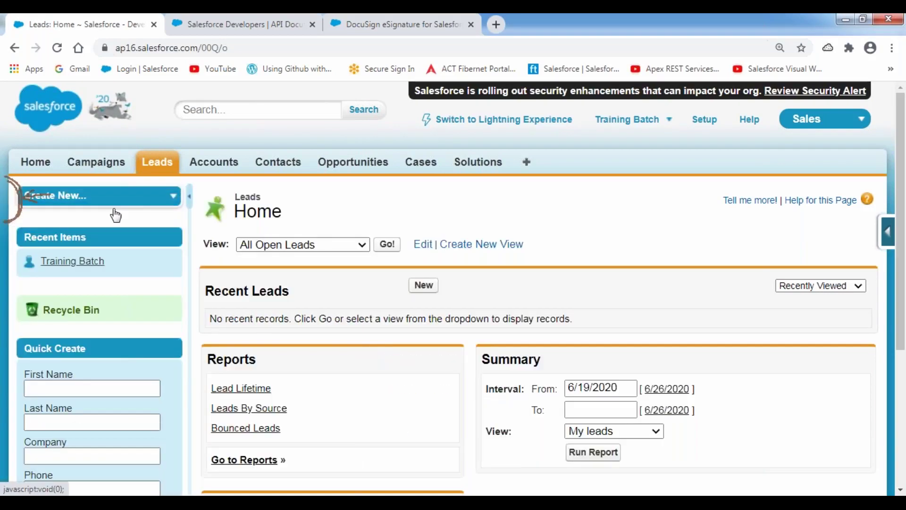
click(188, 197)
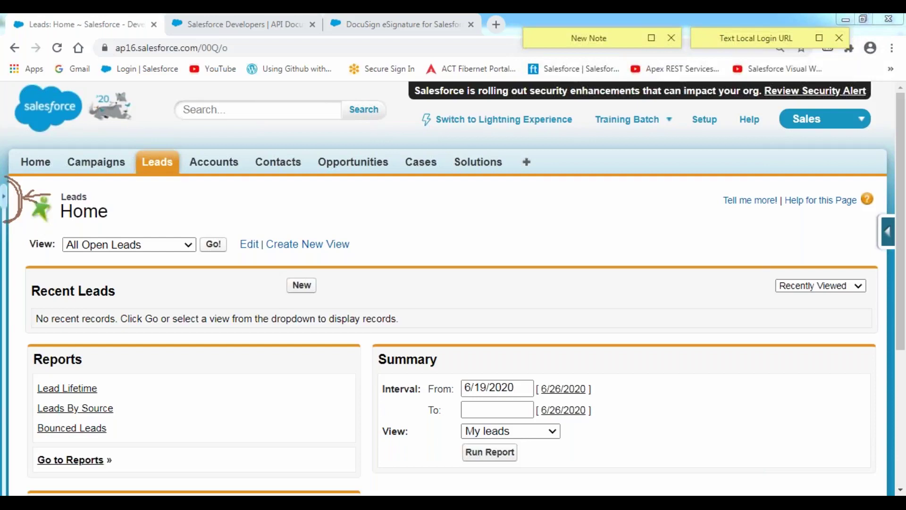
click(4, 198)
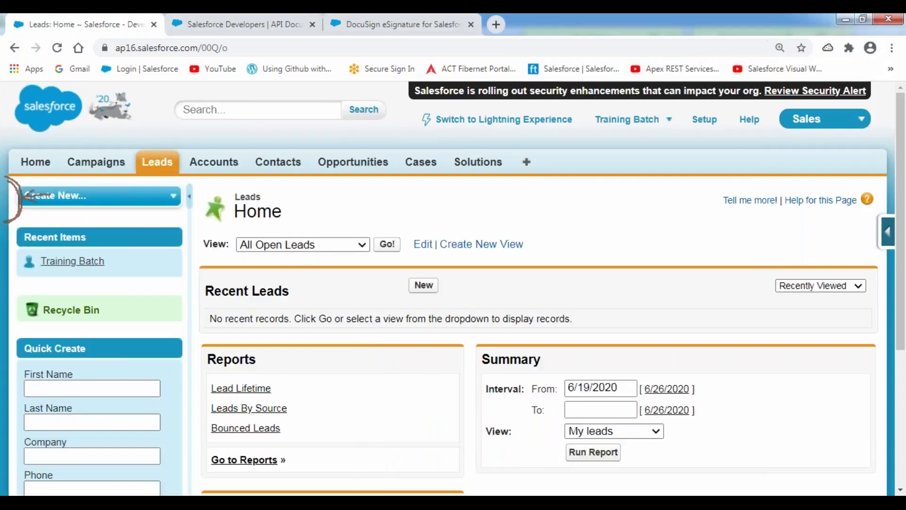
click(190, 196)
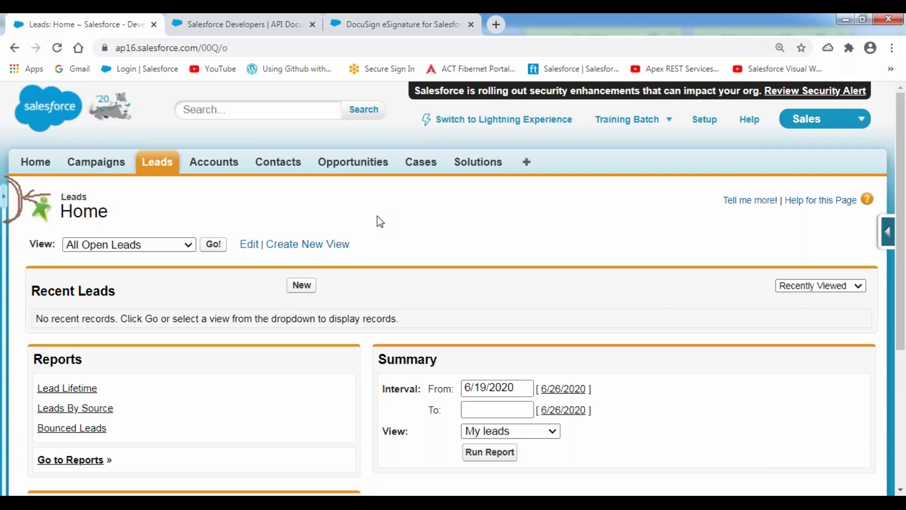
View the apps available in the app menu, and close it without switching from Sales.
click(860, 120)
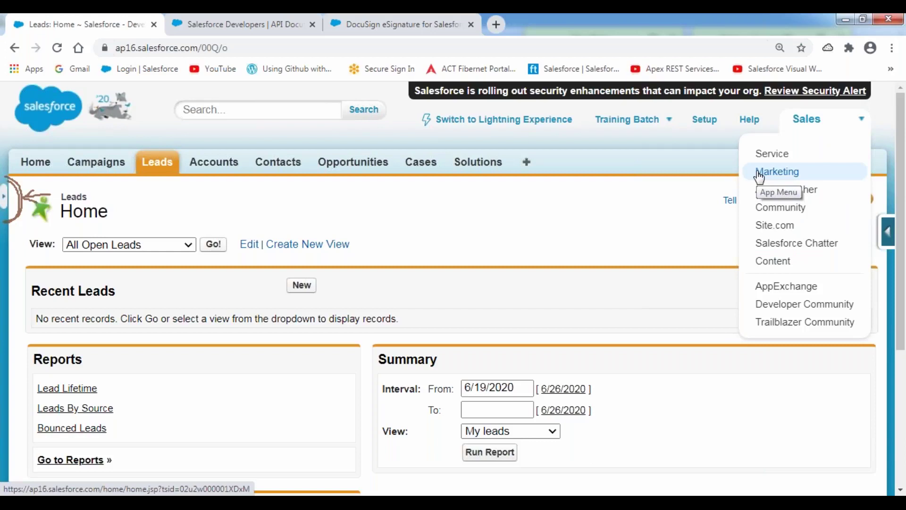
click(568, 204)
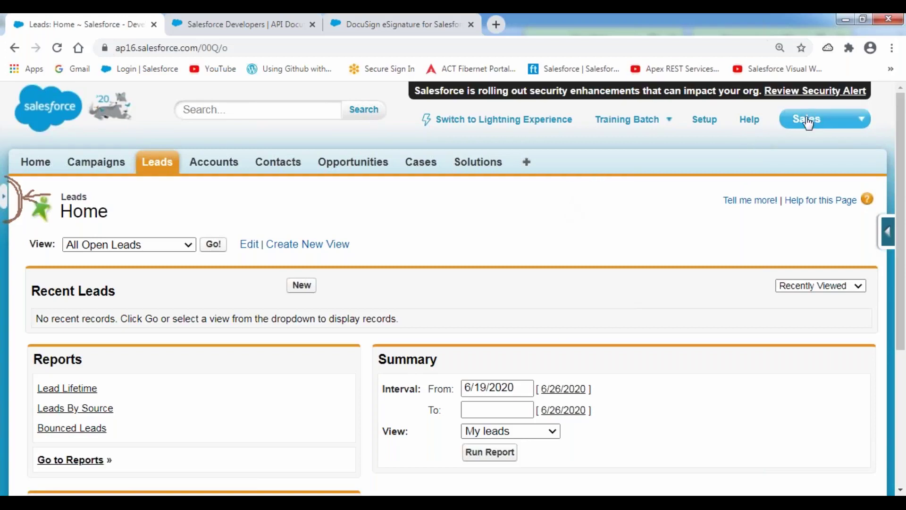